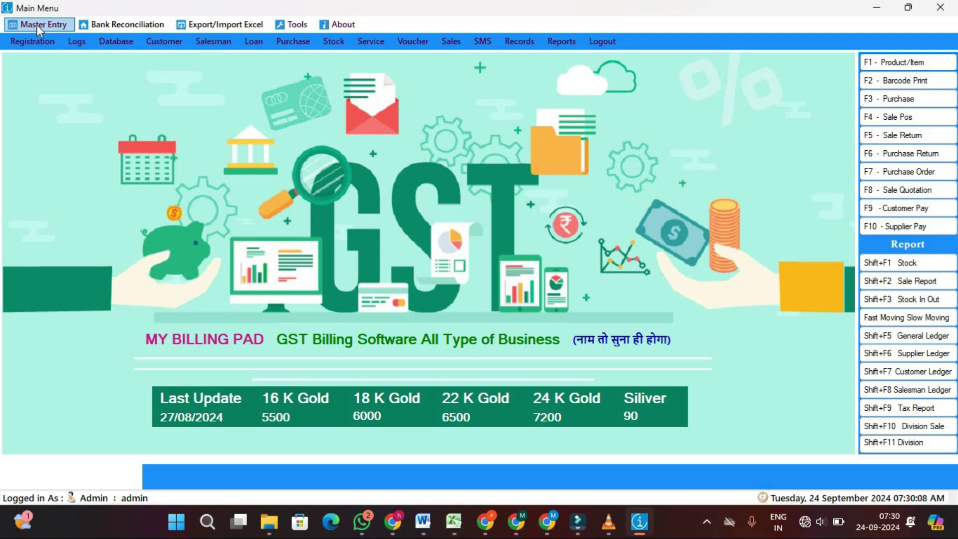
# Rename the company to JEWELLERY SHOP DEMO in Company Info
pyautogui.click(52, 25)
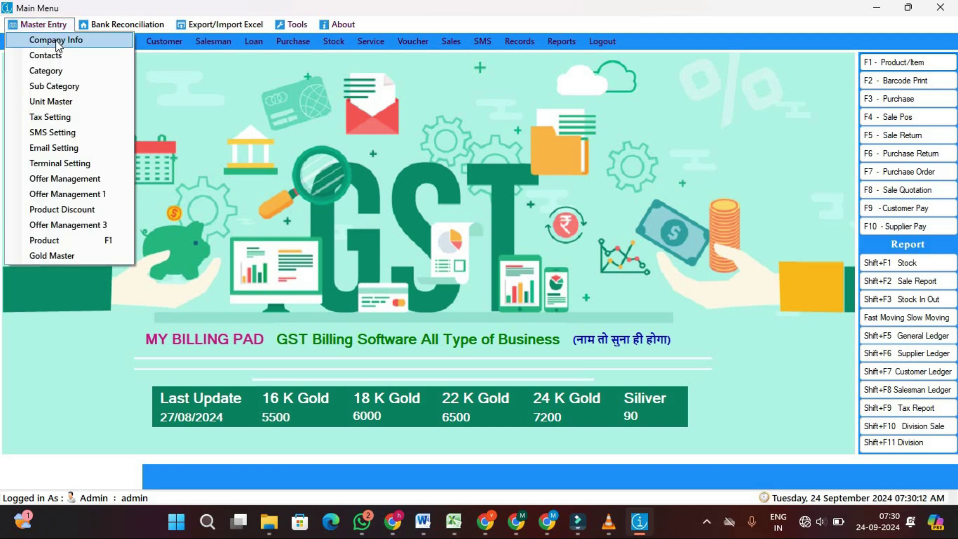
pyautogui.click(55, 40)
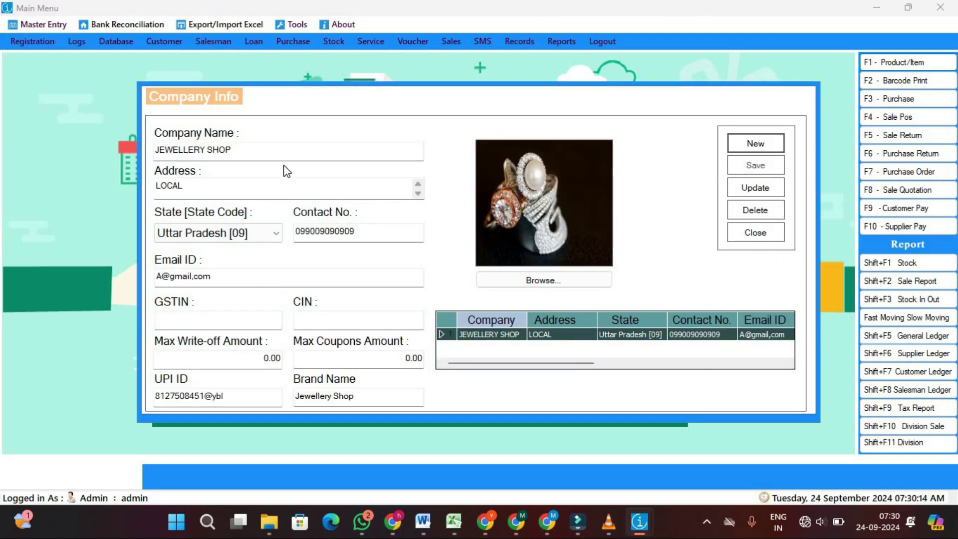
pyautogui.click(275, 153)
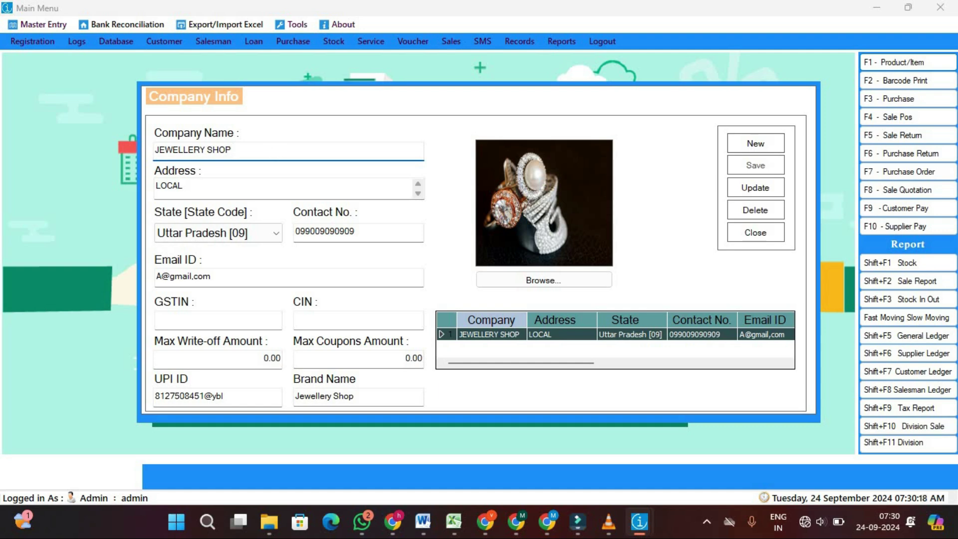
pyautogui.write('demo')
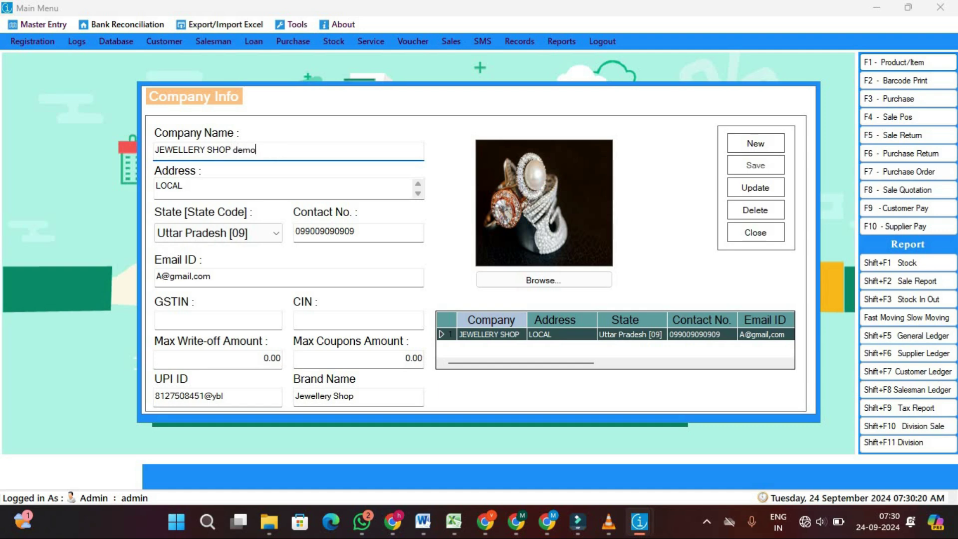
pyautogui.press('BackSpace')
pyautogui.press('BackSpace')
pyautogui.press('BackSpace')
pyautogui.press('BackSpace')
pyautogui.write('DEMO')
# Keep Uttar Pradesh [09] as the state, review the remaining company fields, and close
pyautogui.click(215, 186)
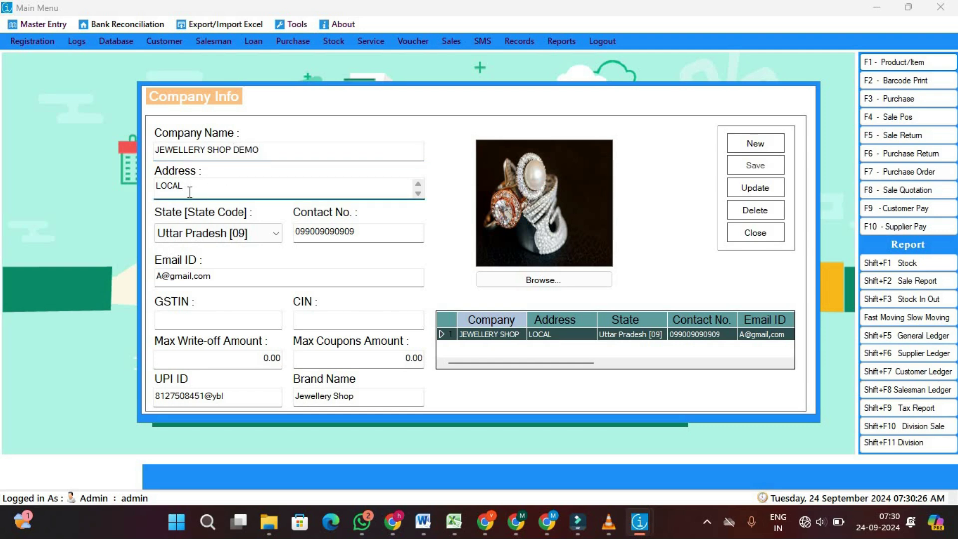
pyautogui.click(262, 232)
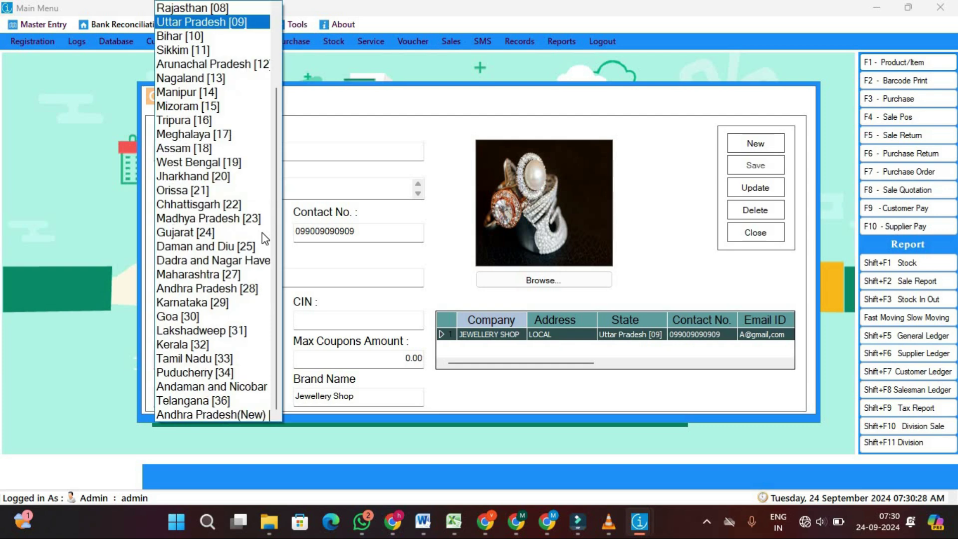
pyautogui.click(229, 25)
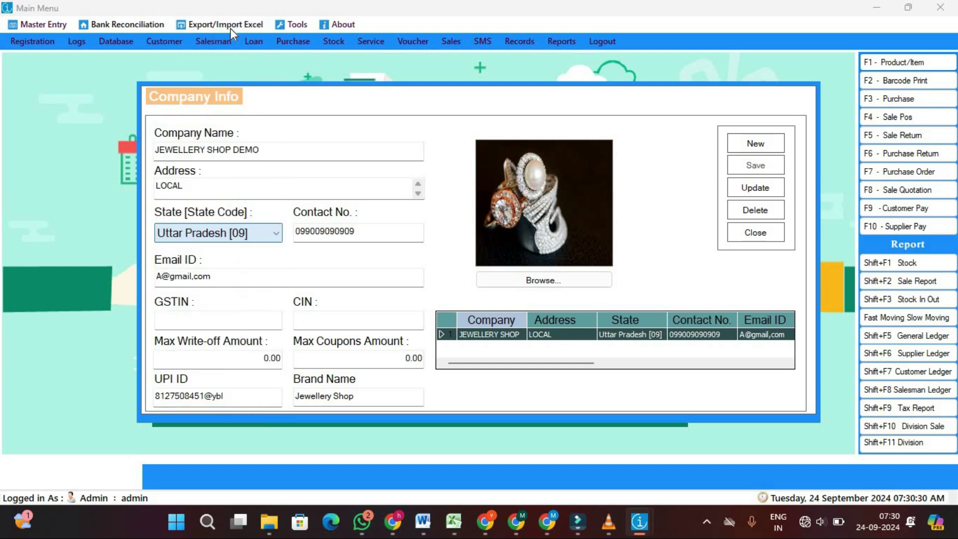
pyautogui.click(378, 229)
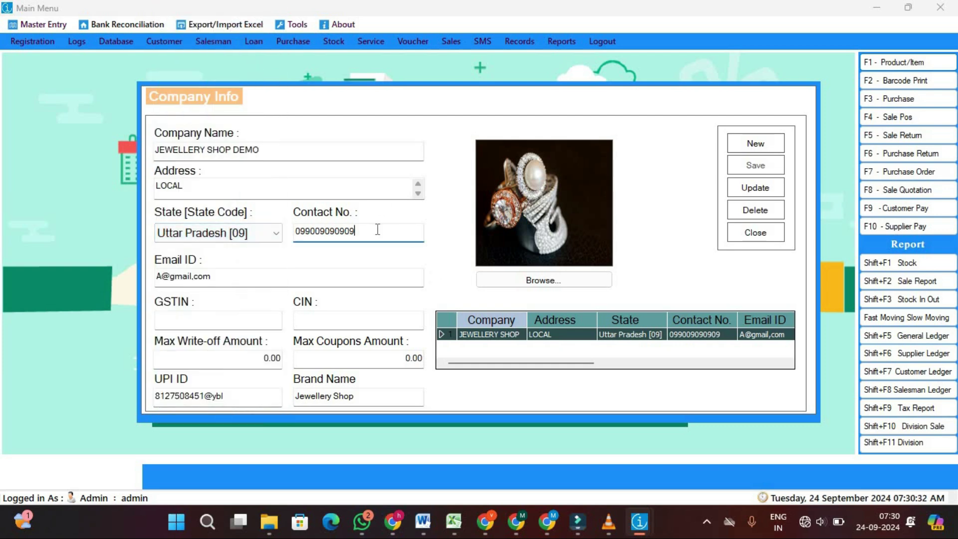
pyautogui.click(229, 277)
pyautogui.click(197, 321)
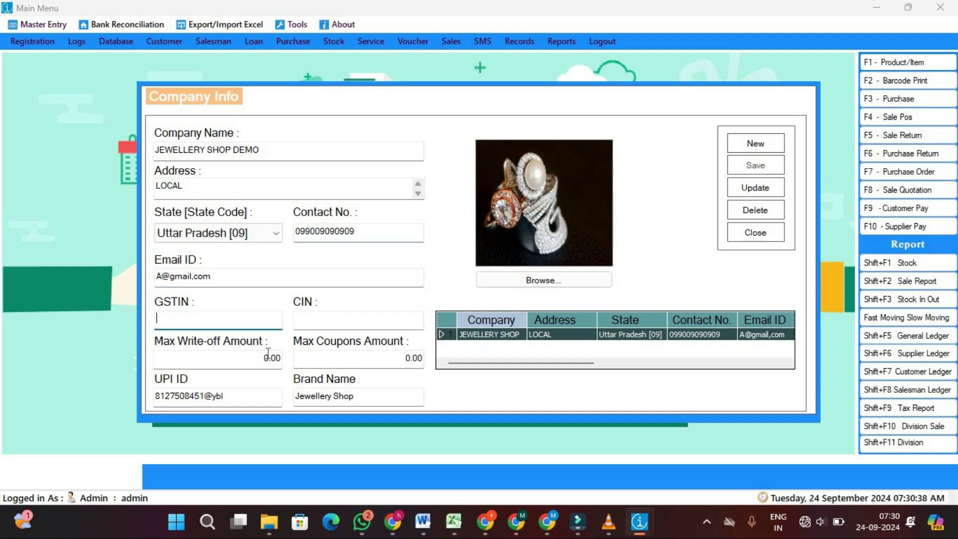
pyautogui.click(245, 399)
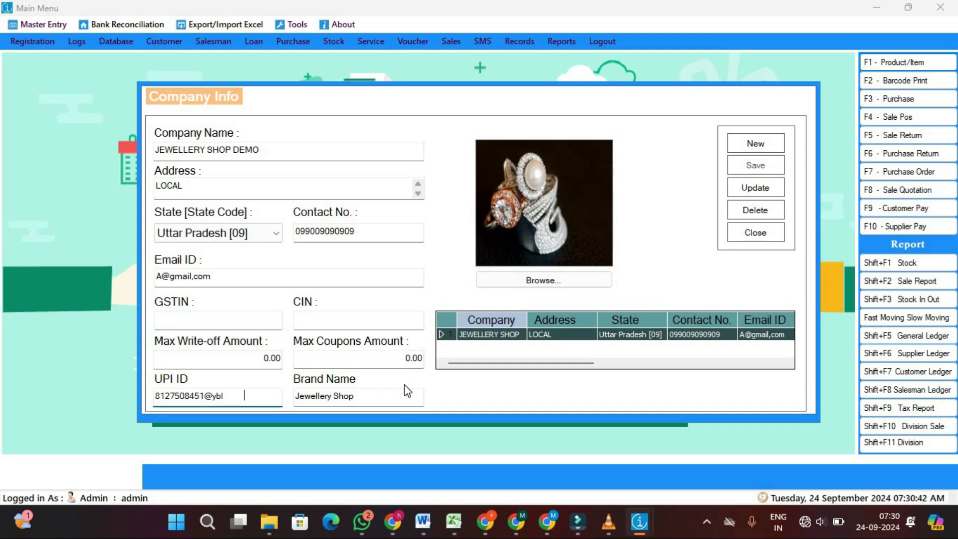
pyautogui.click(381, 396)
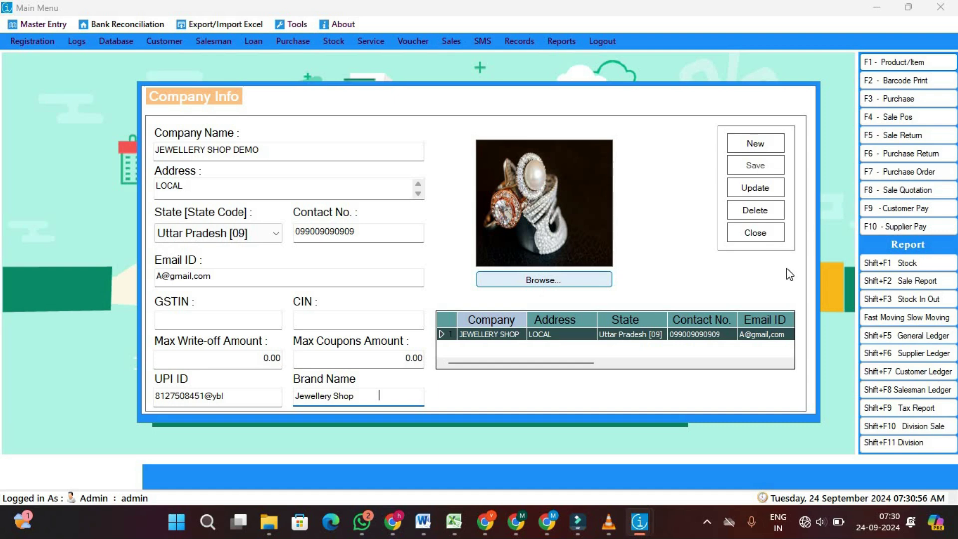
pyautogui.click(756, 234)
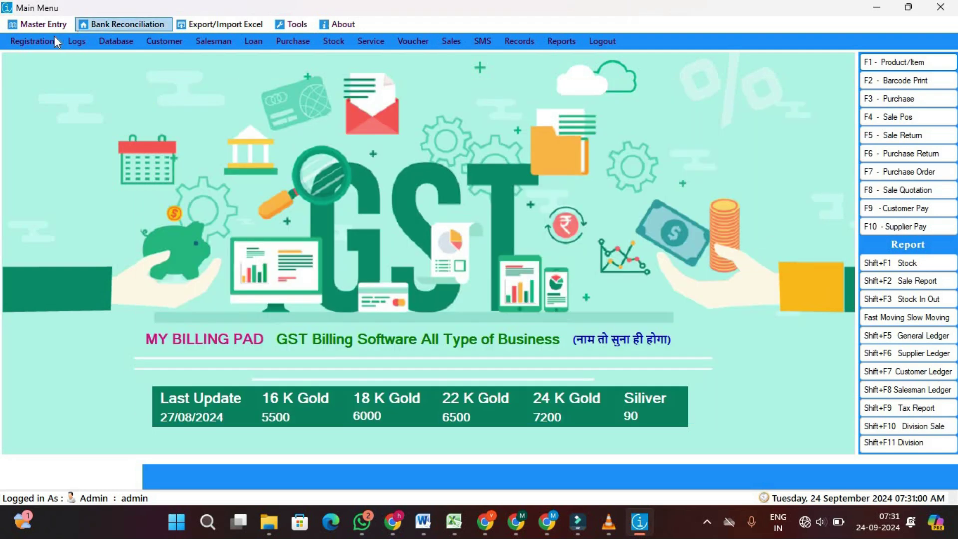
# Choose Microsoft Print to PDF with printer type Laser Printer in Terminal Setting
pyautogui.click(39, 26)
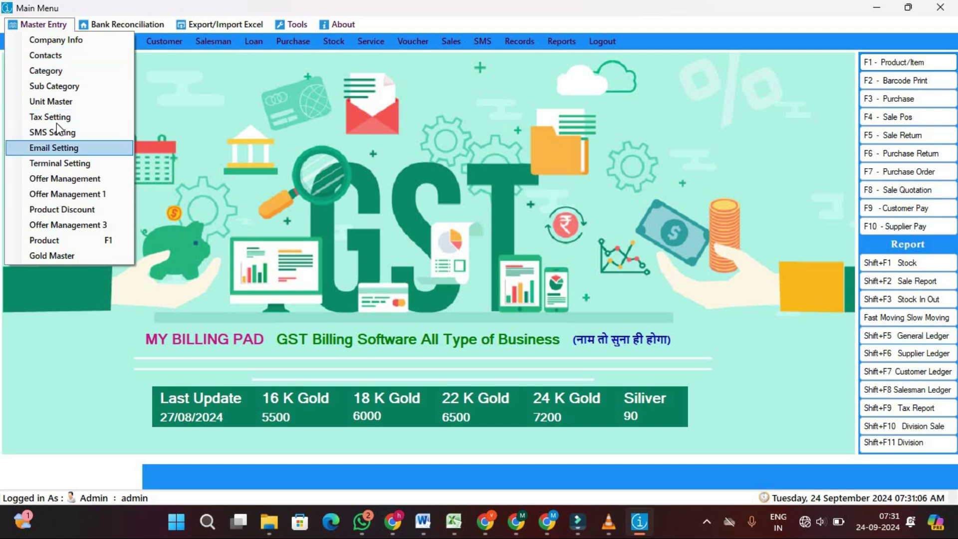
pyautogui.click(64, 165)
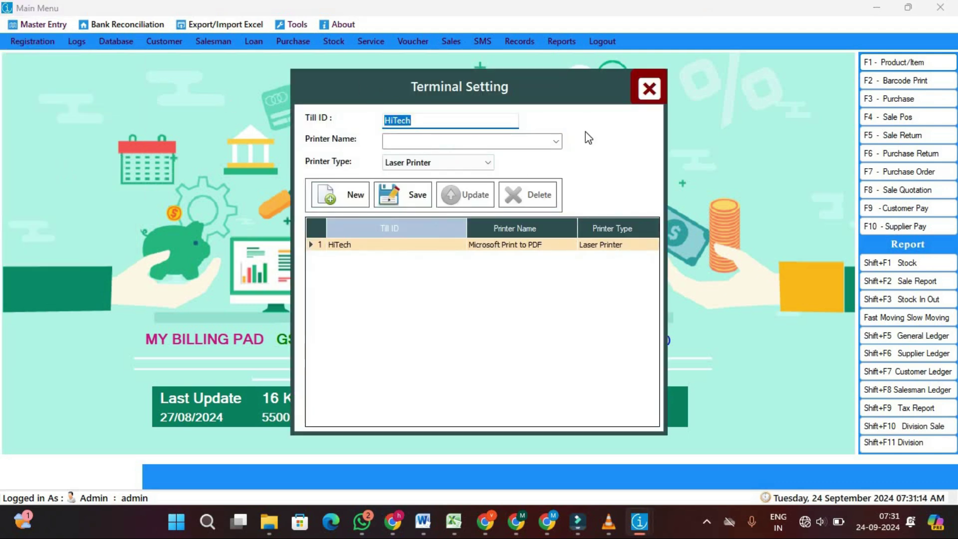
pyautogui.click(548, 143)
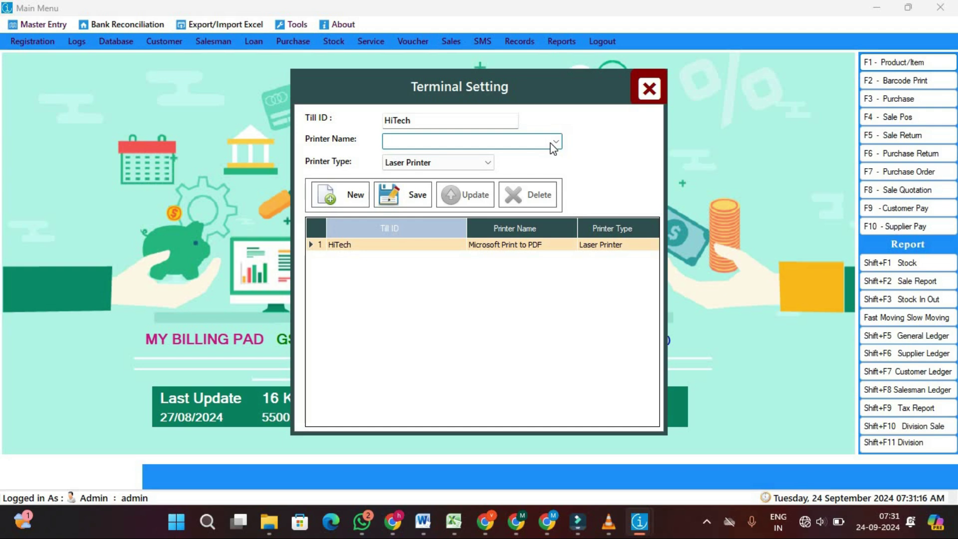
pyautogui.click(554, 143)
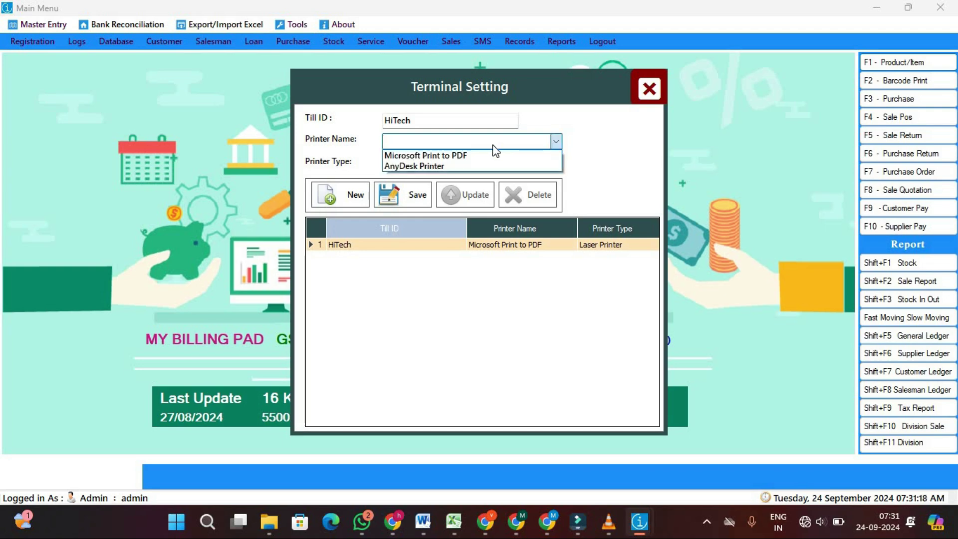
pyautogui.click(467, 157)
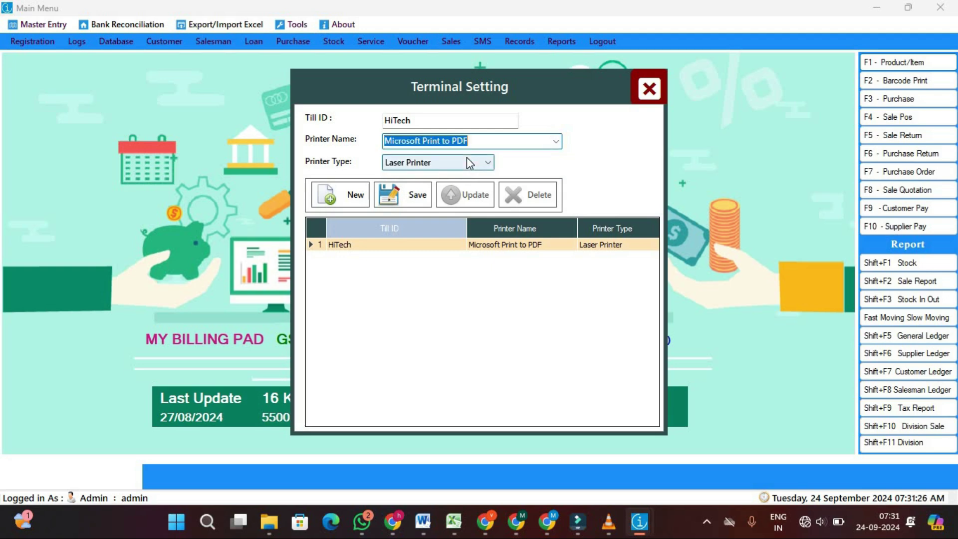
pyautogui.click(450, 165)
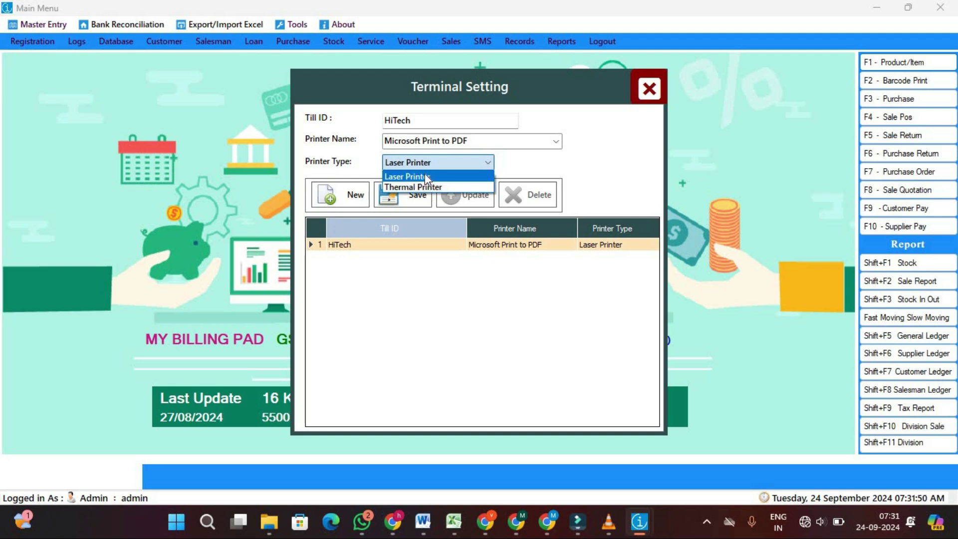
pyautogui.click(426, 177)
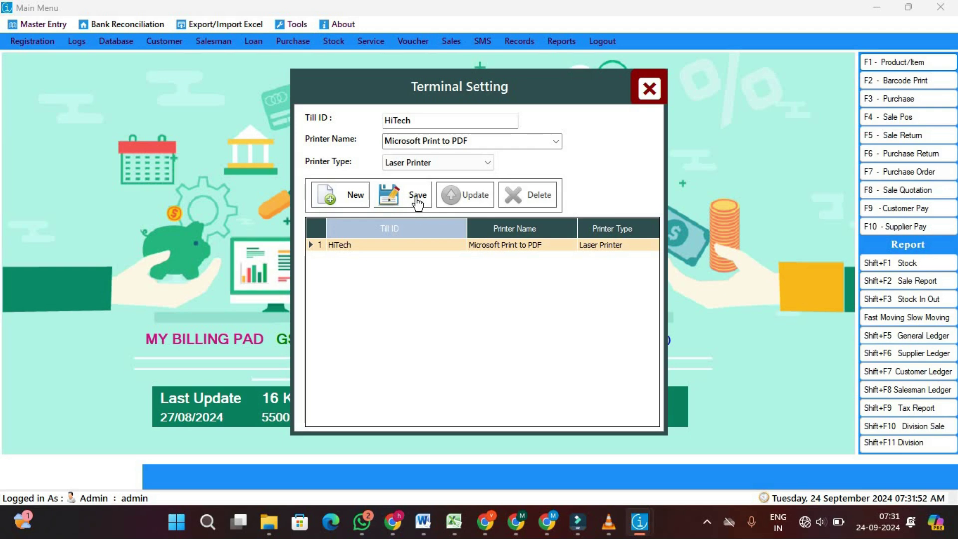
# Save, dismiss the 'record already exists' error, reload the HiTech record and close
pyautogui.click(416, 196)
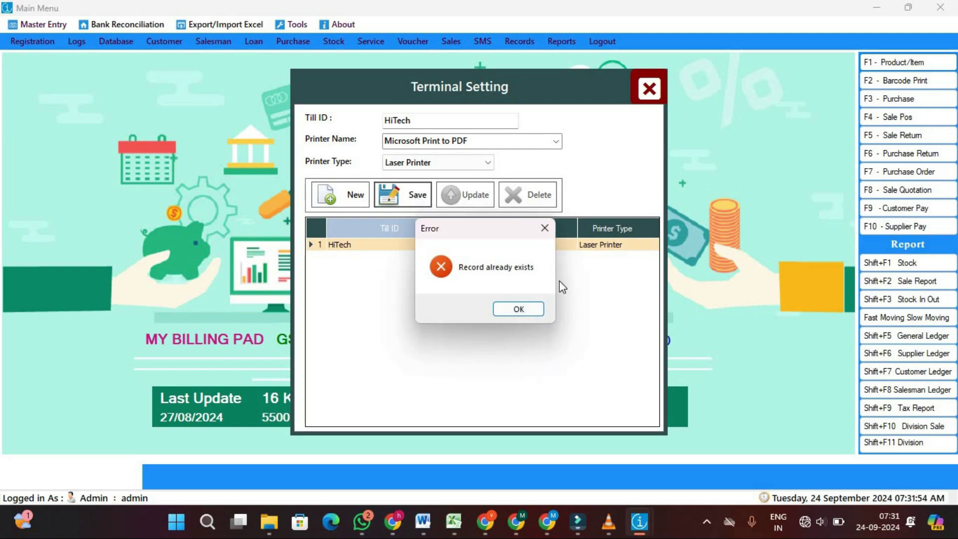
pyautogui.click(533, 310)
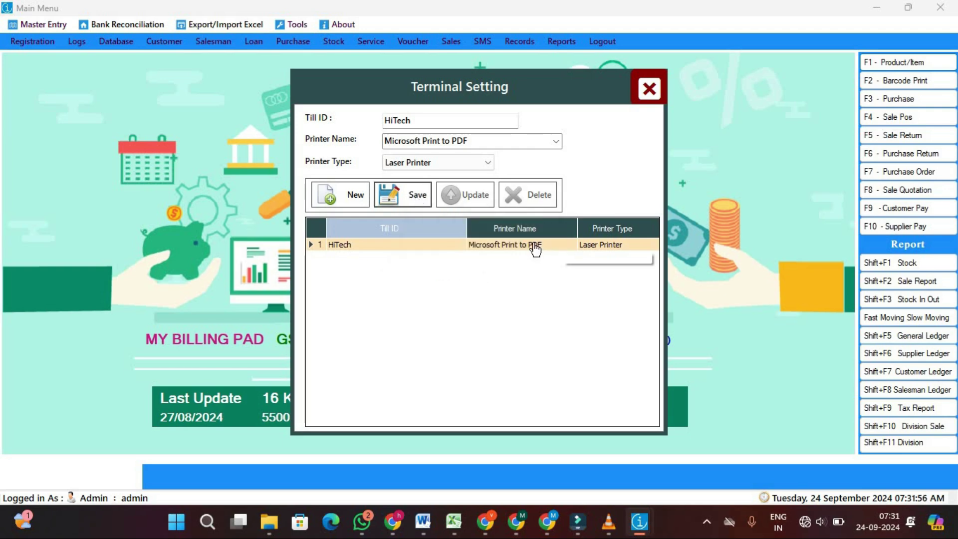
pyautogui.click(535, 247)
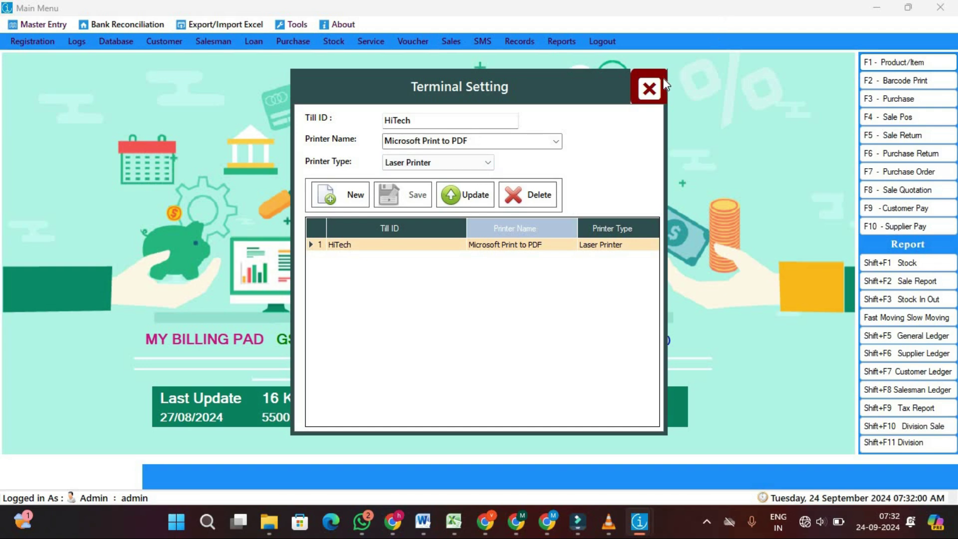
pyautogui.click(650, 89)
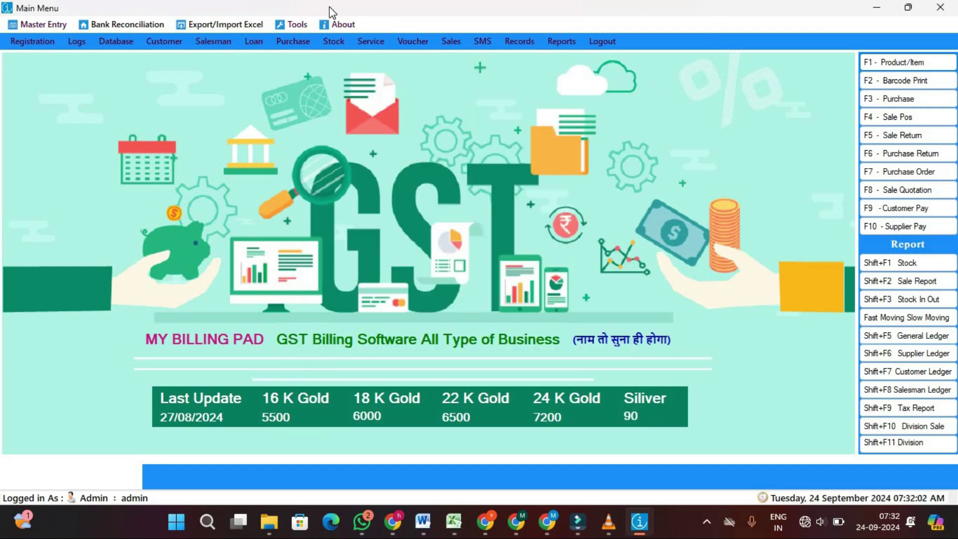
pyautogui.click(50, 23)
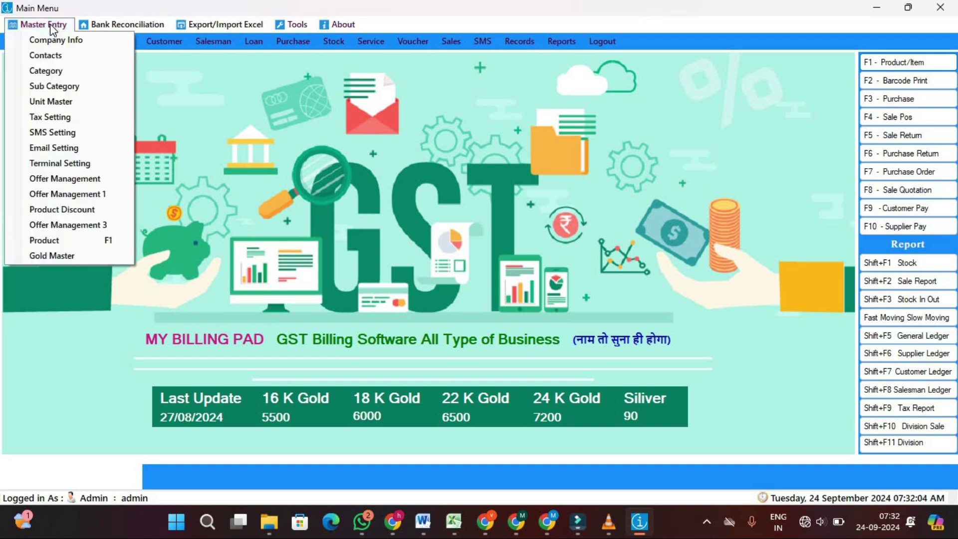
pyautogui.click(57, 99)
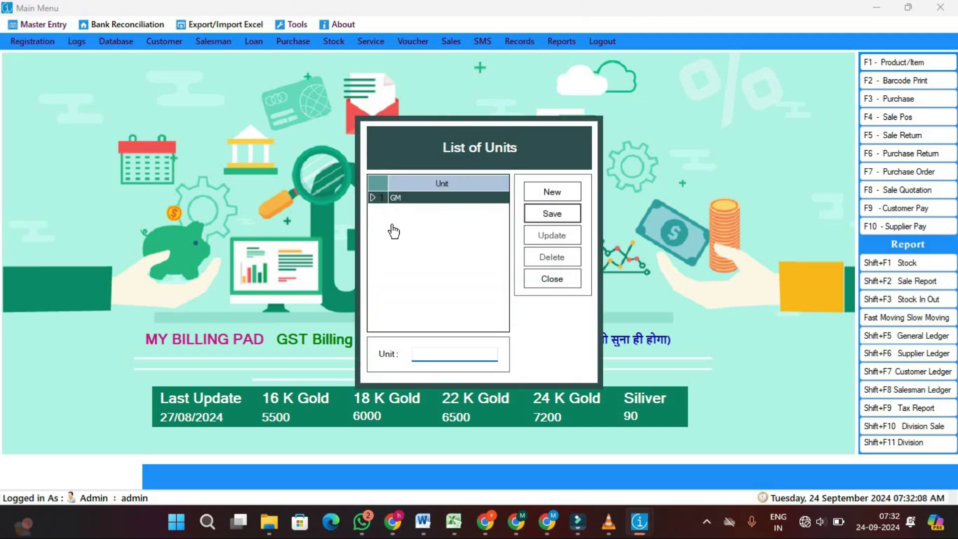
pyautogui.click(409, 202)
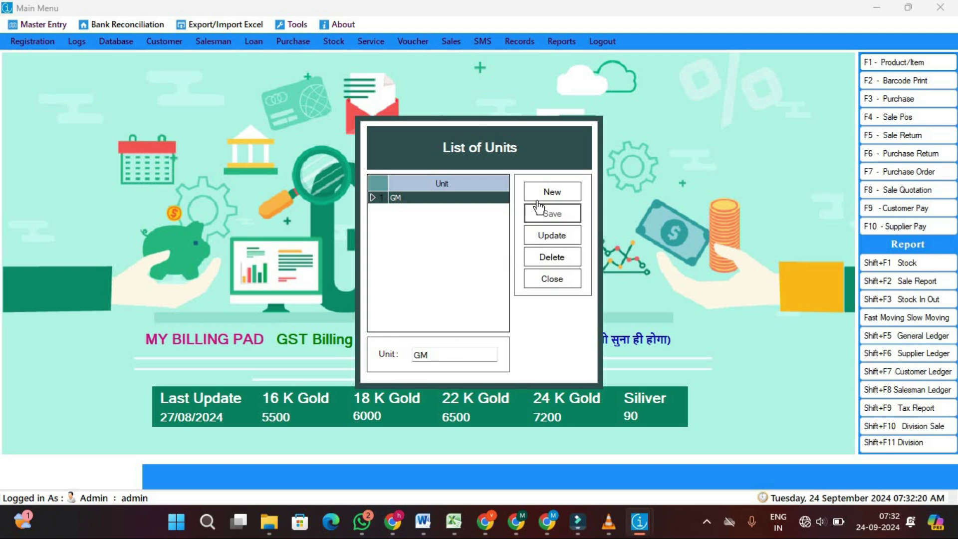
pyautogui.click(559, 279)
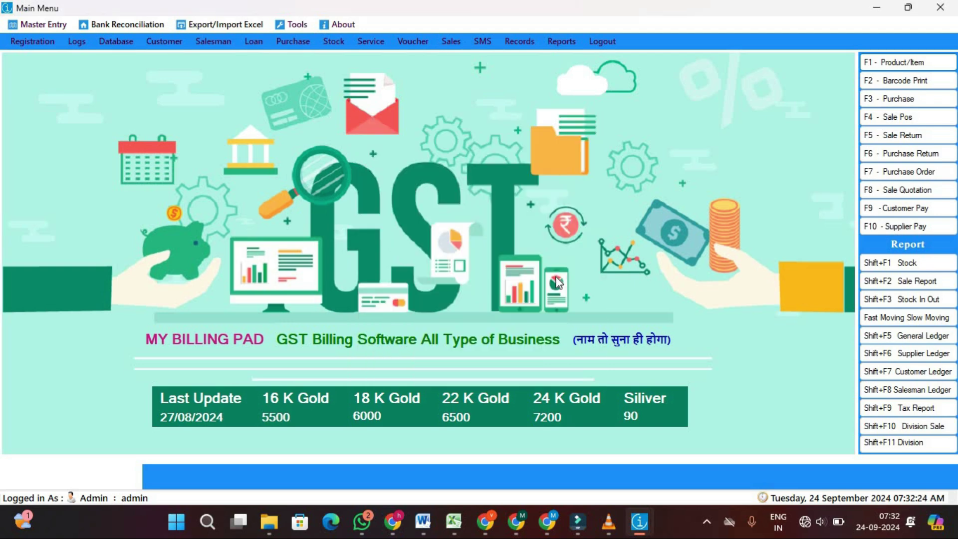
# Start a new customer entry named CASH with address LOCAL
pyautogui.click(159, 45)
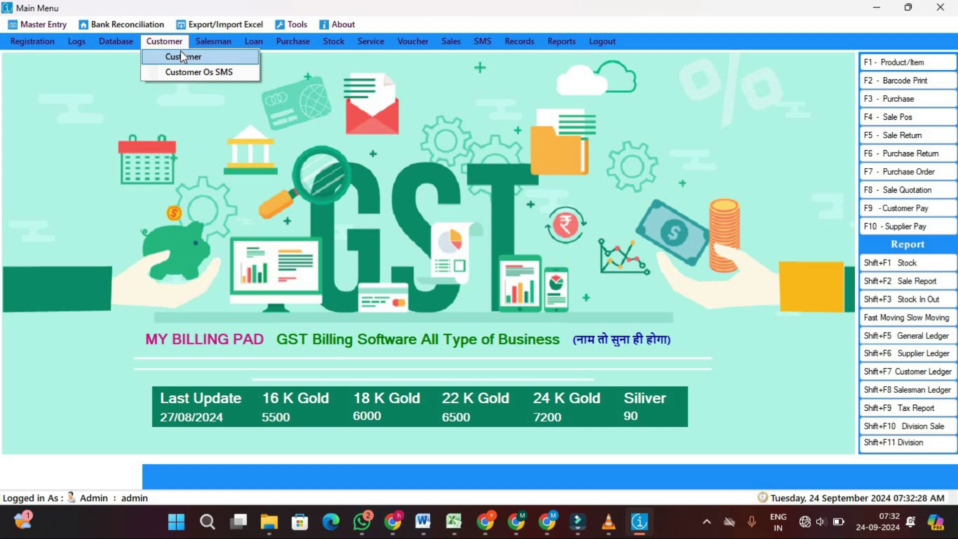
pyautogui.click(182, 57)
pyautogui.click(270, 142)
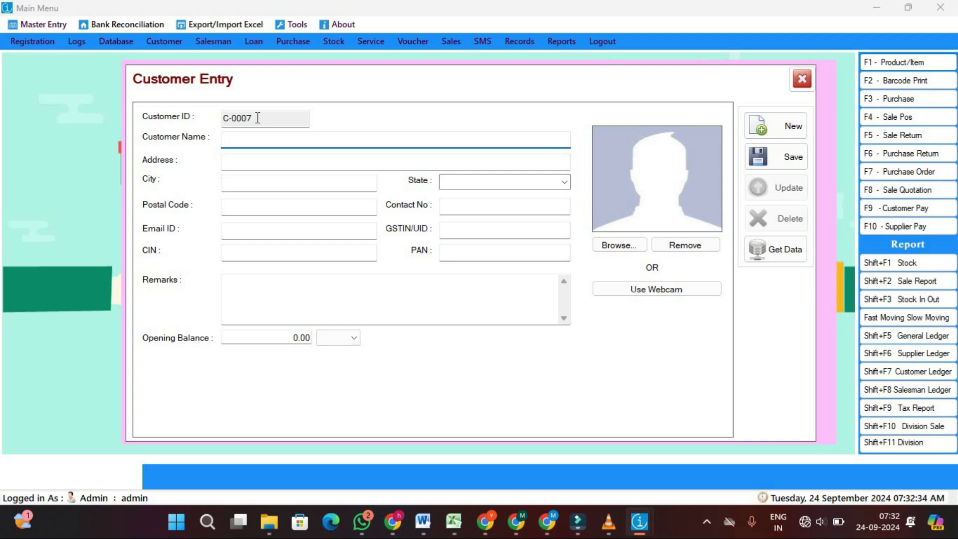
pyautogui.click(258, 117)
pyautogui.click(254, 119)
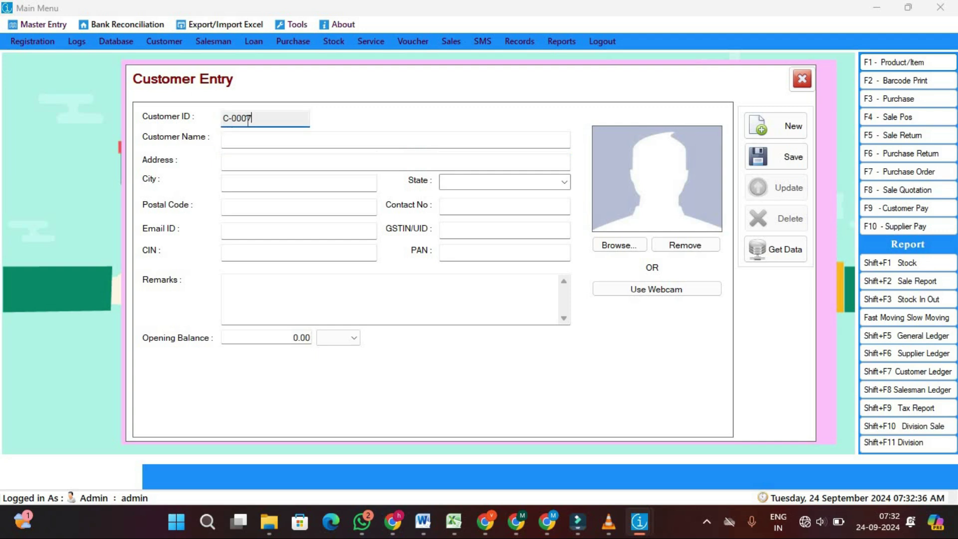
pyautogui.click(243, 142)
pyautogui.write('CASH')
pyautogui.click(245, 163)
pyautogui.write('LOCAL')
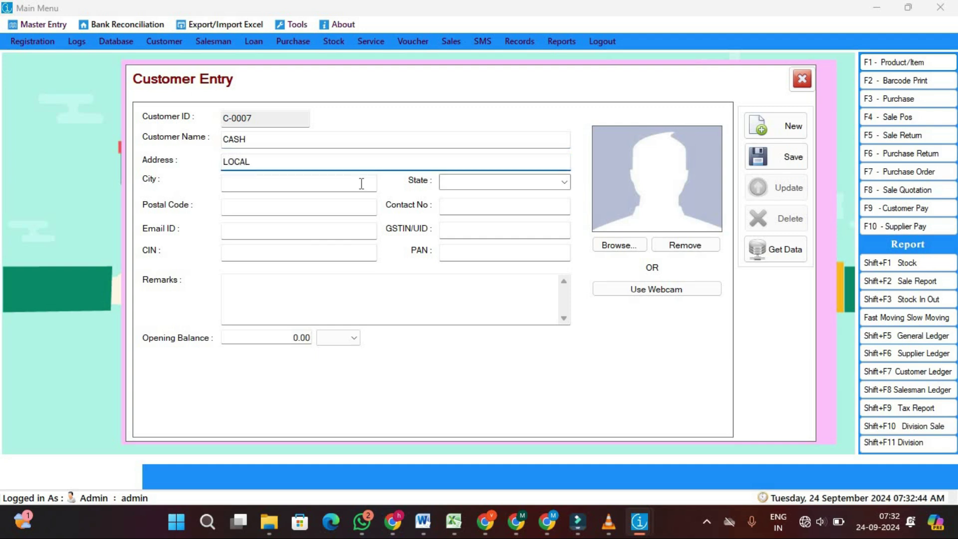
# Set state Uttar Pradesh, city LOCAL and a contact number; saving fails as duplicate
pyautogui.press('Tab')
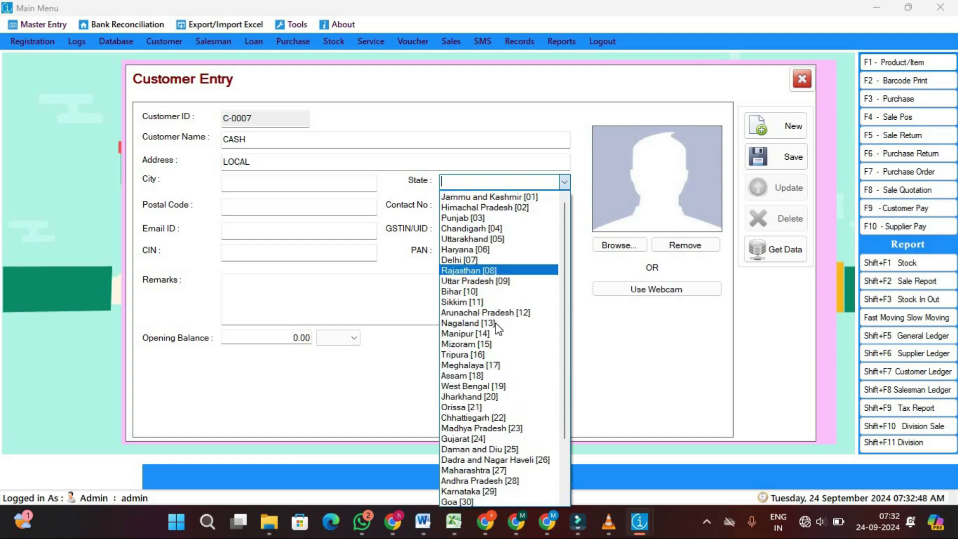
pyautogui.click(482, 282)
pyautogui.click(331, 186)
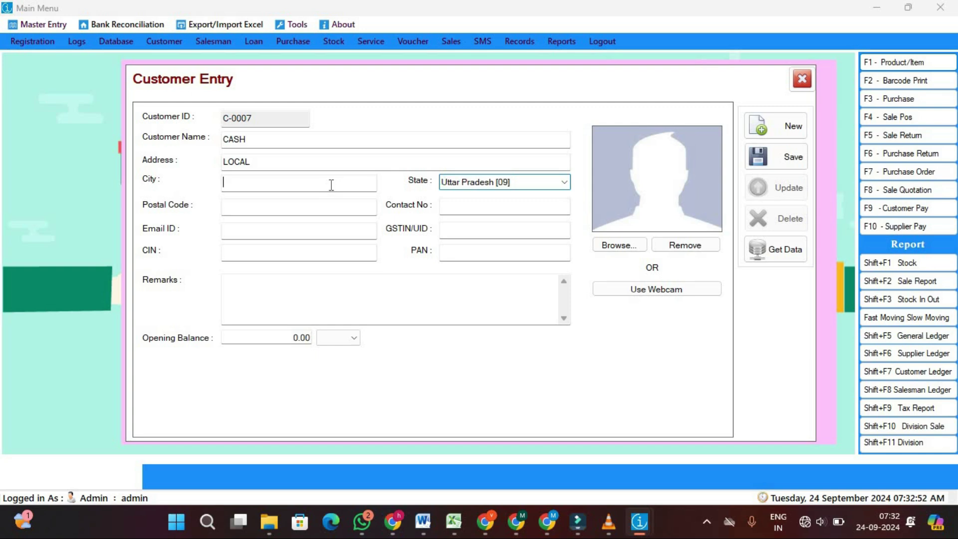
pyautogui.write('LOCAL')
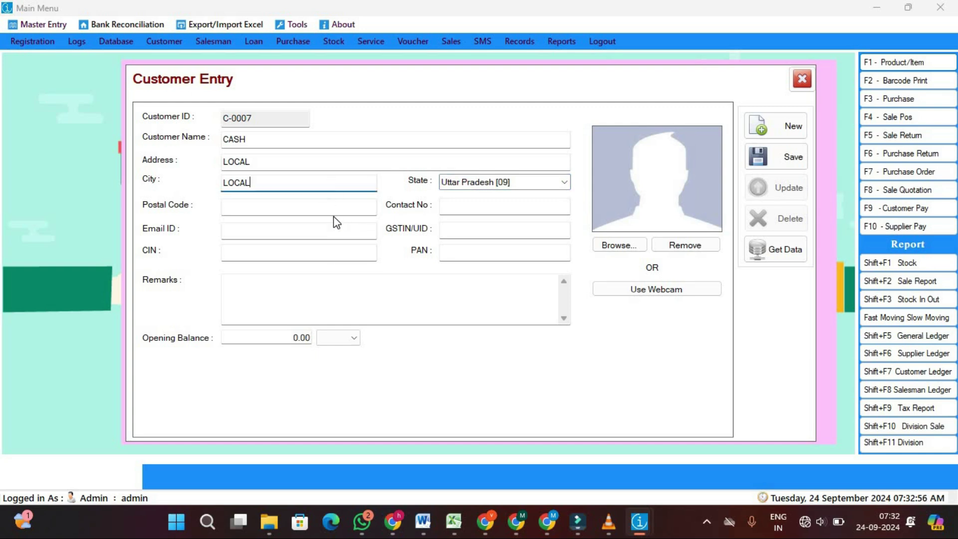
pyautogui.click(476, 204)
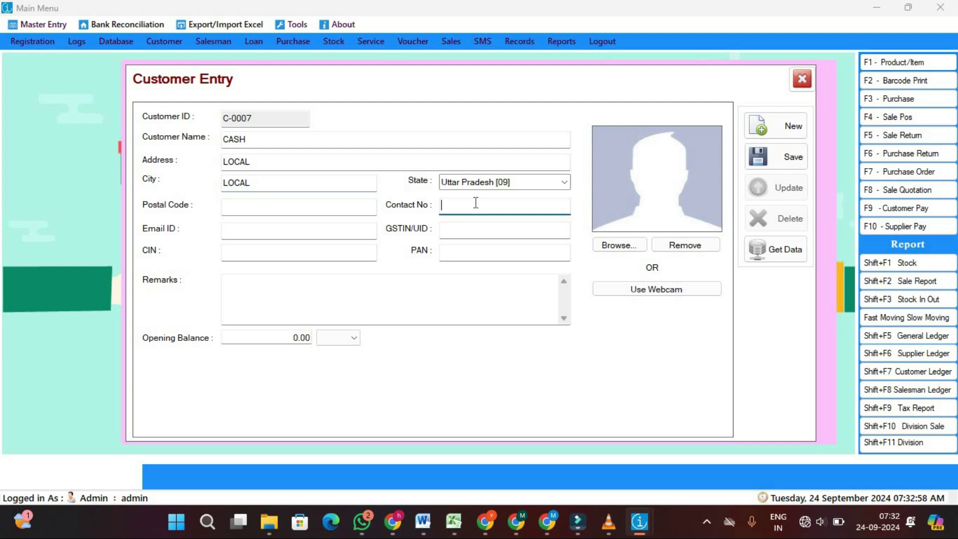
pyautogui.write('9080706050')
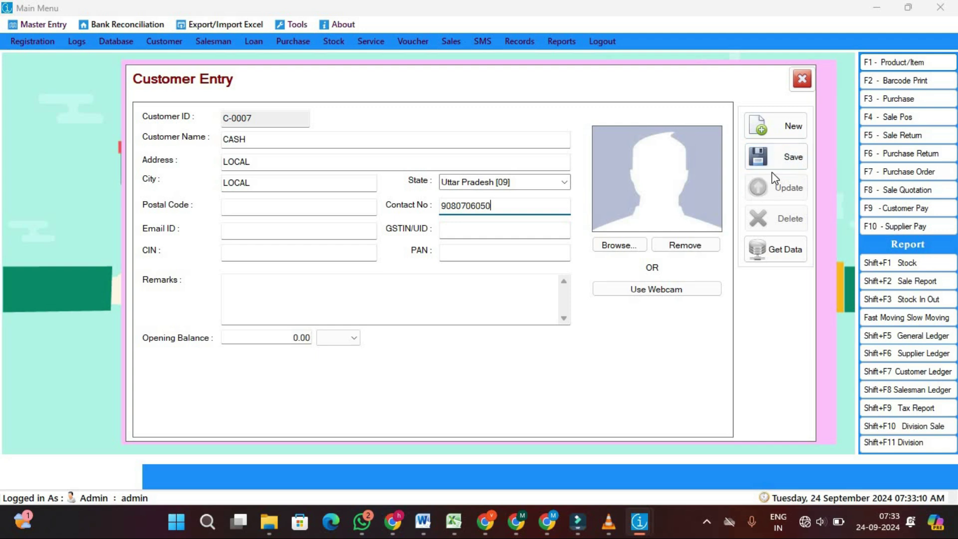
pyautogui.click(786, 158)
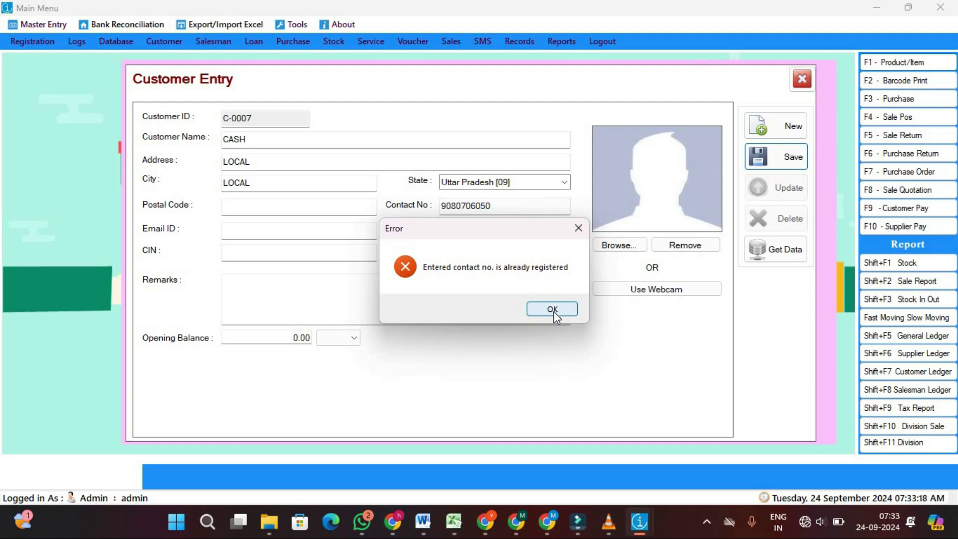
pyautogui.click(574, 230)
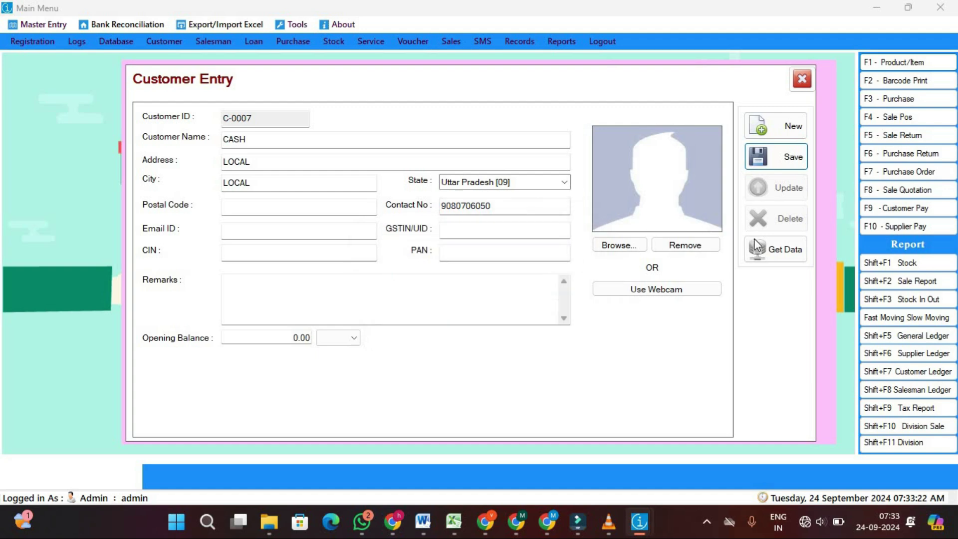
pyautogui.click(773, 260)
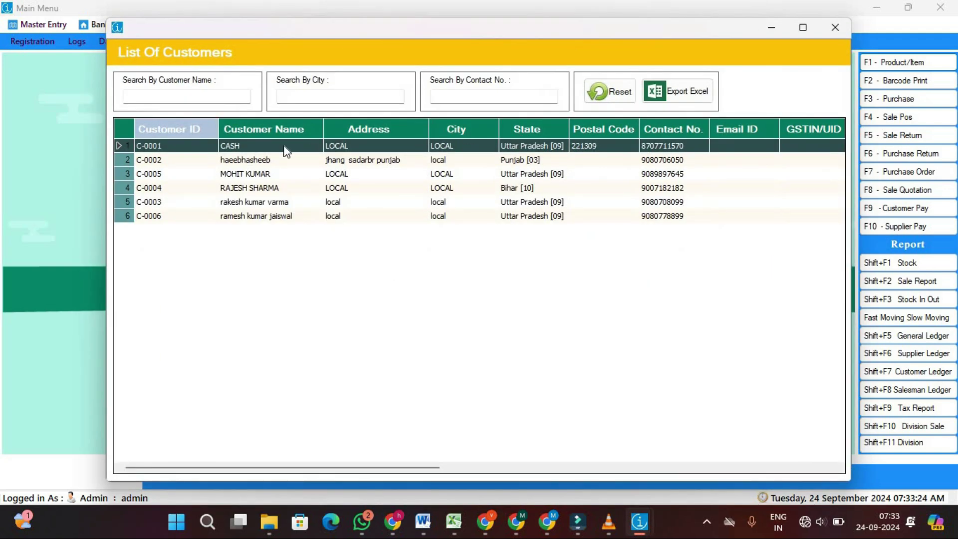
# Load existing customer C-0001 CASH from the list, then close Customer Entry
pyautogui.doubleClick(256, 146)
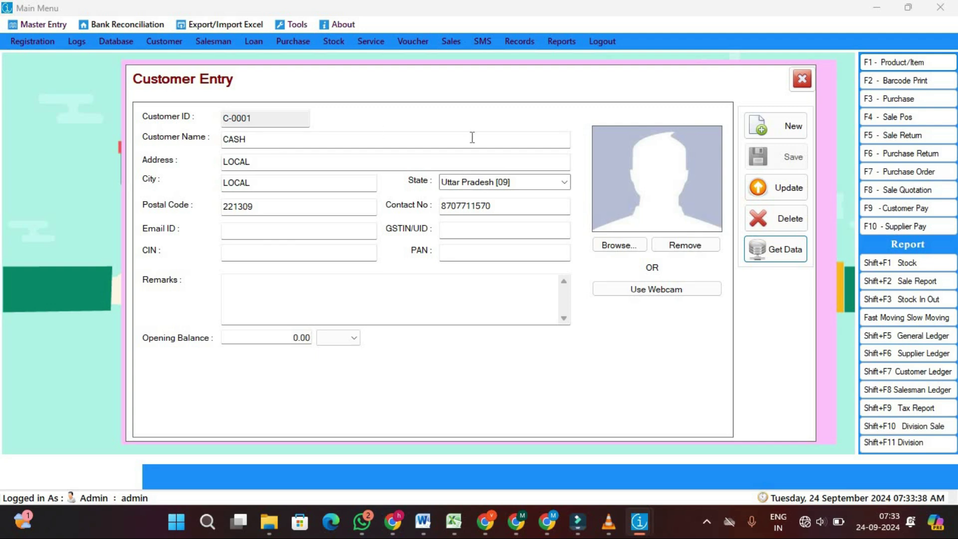
pyautogui.click(802, 79)
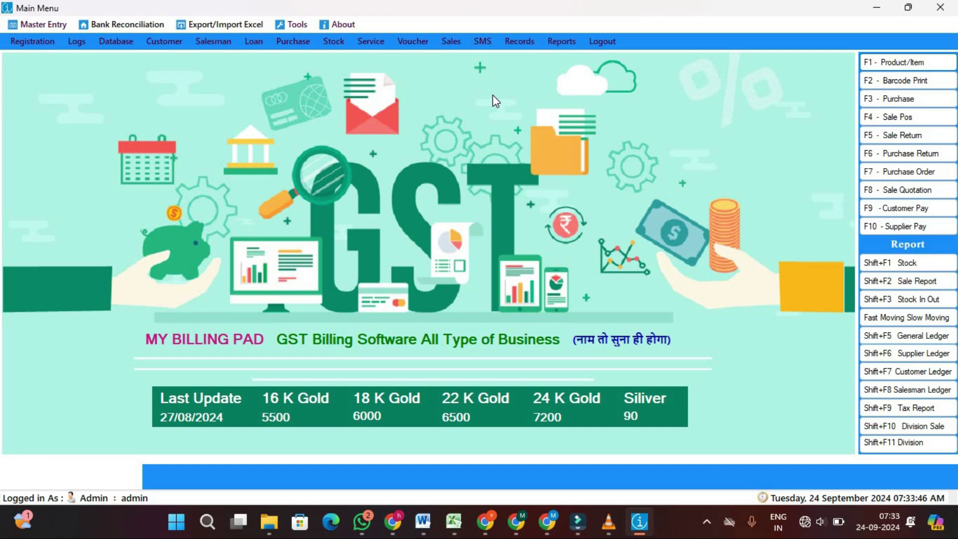
# Create product JHUMAKA with metal 24-K-GOLD and live rate set to Yes
pyautogui.click(896, 62)
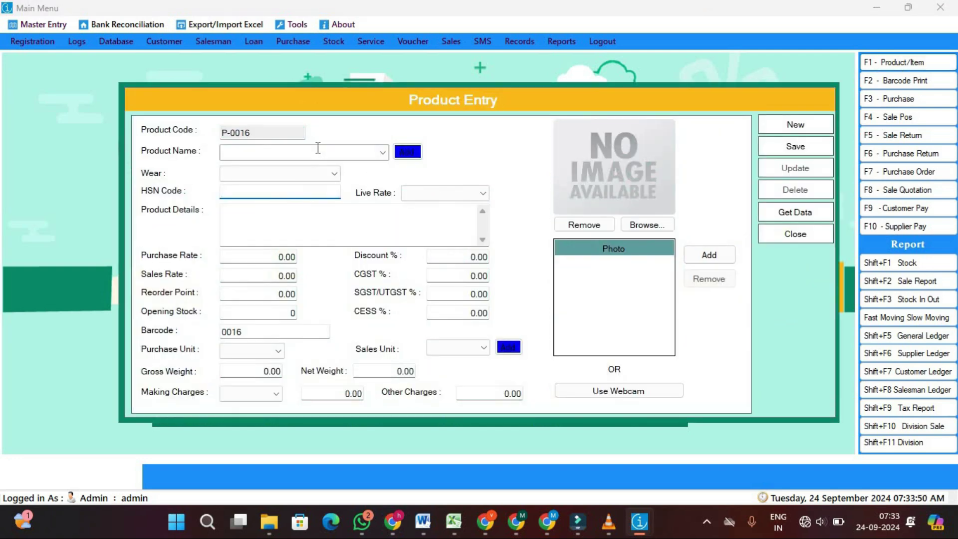
pyautogui.click(318, 148)
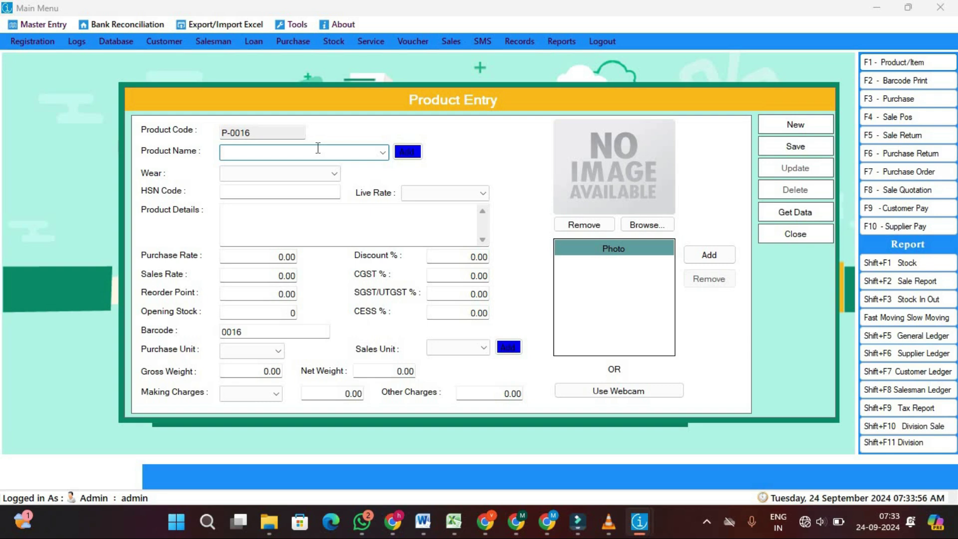
pyautogui.write('JHUMAKA')
pyautogui.click(336, 173)
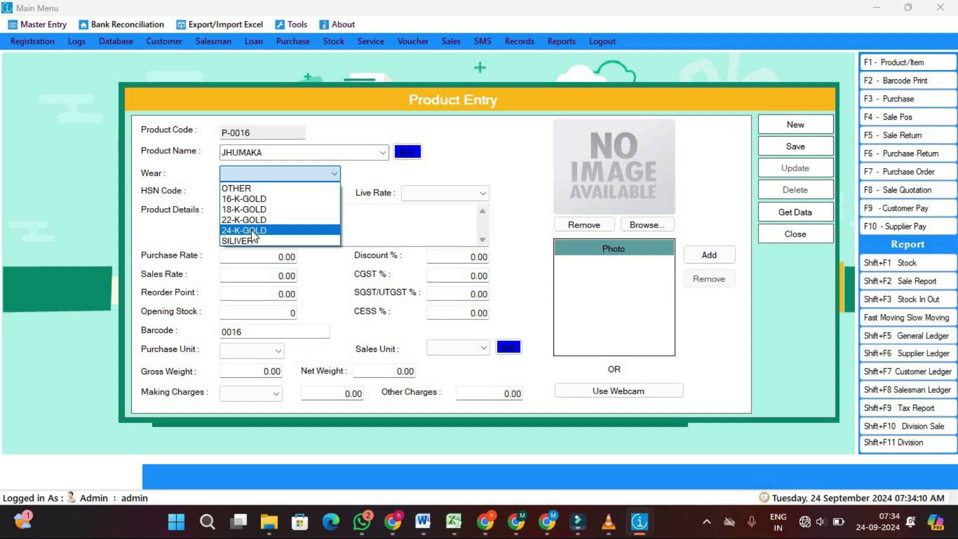
pyautogui.click(253, 231)
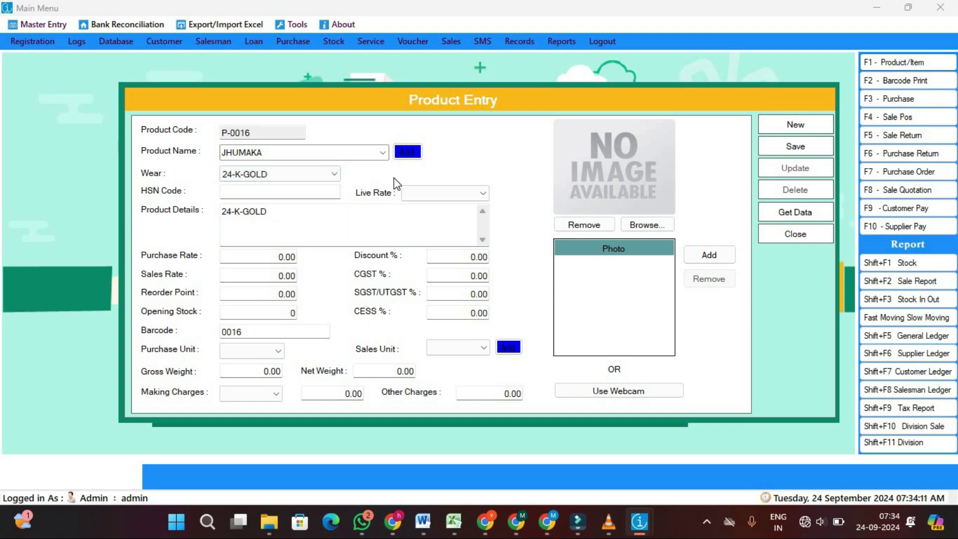
pyautogui.click(303, 192)
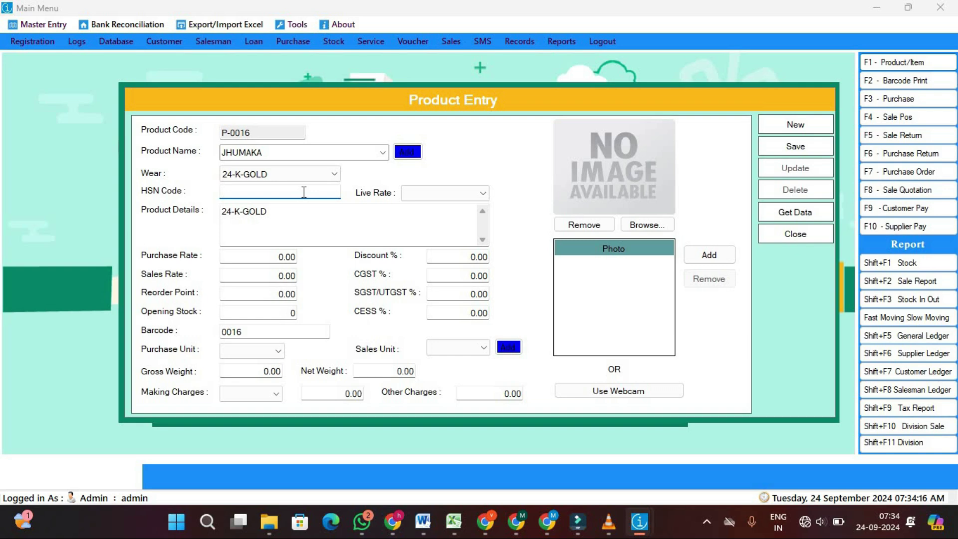
pyautogui.click(449, 197)
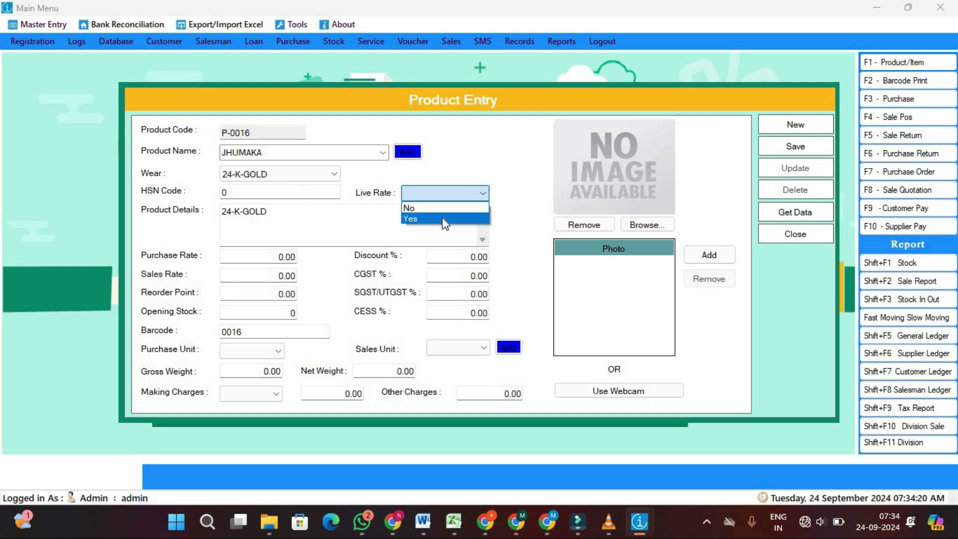
pyautogui.click(443, 219)
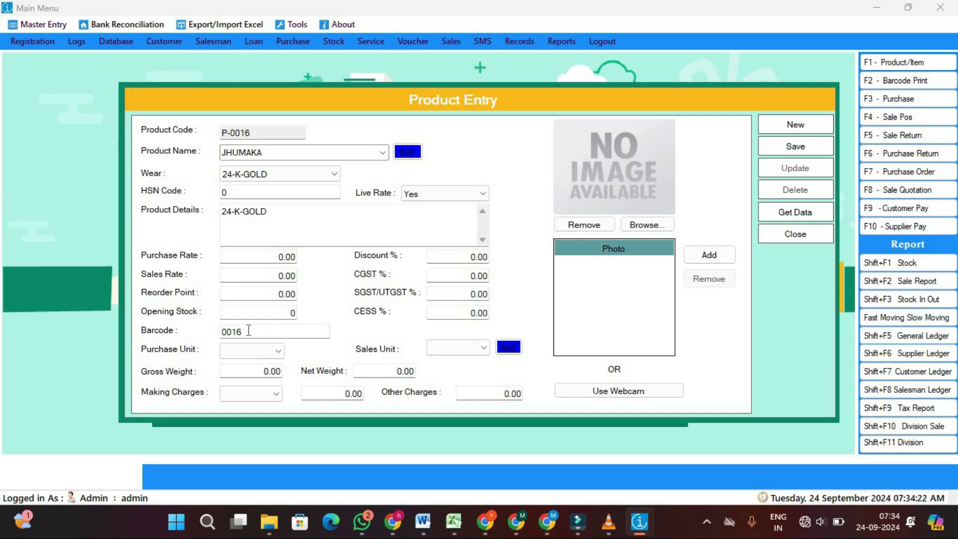
# Set opening stock 20 with GM as both purchase and sales unit
pyautogui.click(272, 311)
pyautogui.write('20')
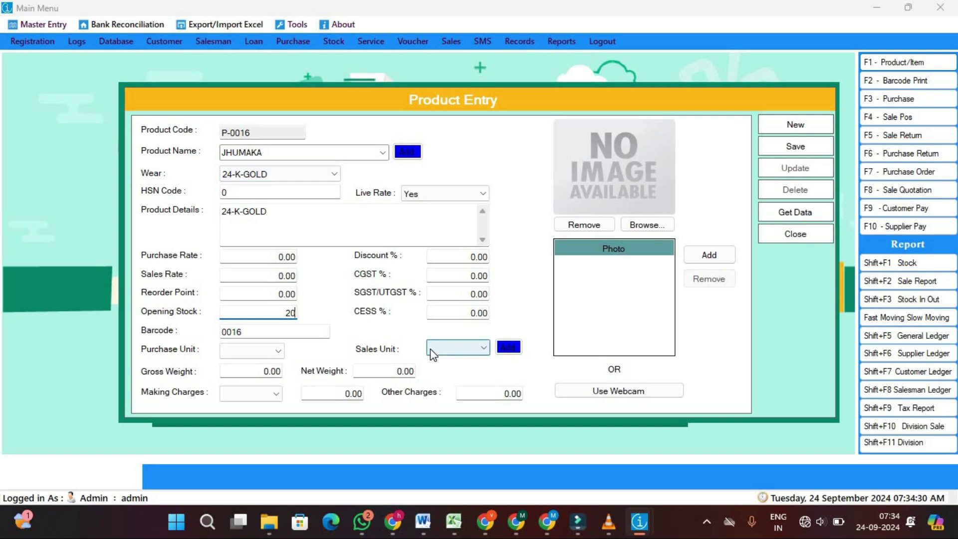
pyautogui.click(274, 351)
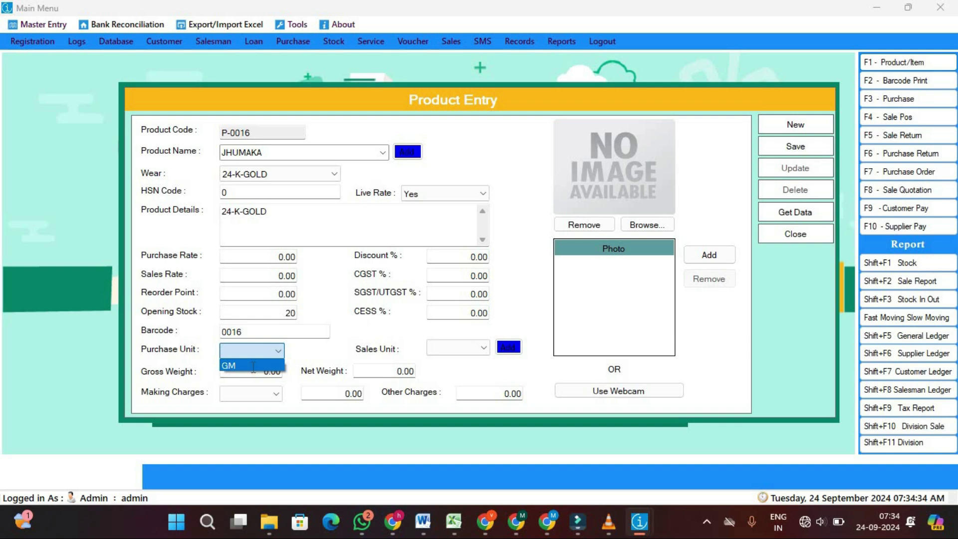
pyautogui.click(254, 366)
pyautogui.click(471, 349)
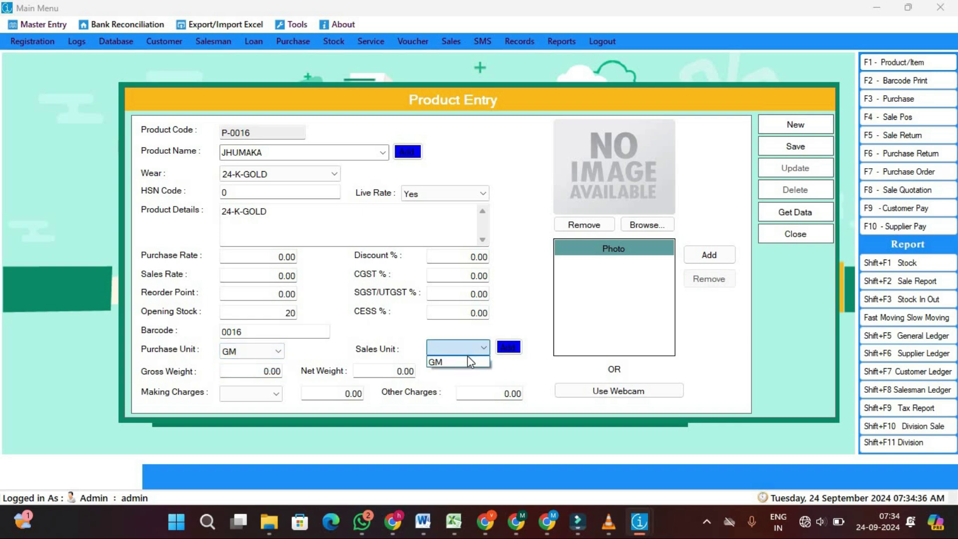
pyautogui.click(469, 361)
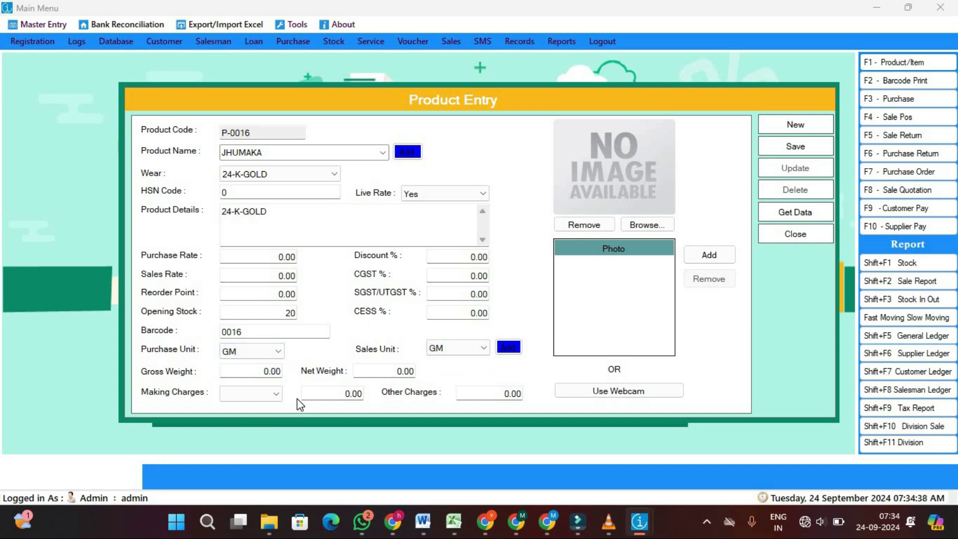
# Set making charges to 5 percent, then save the product and close the form
pyautogui.click(275, 394)
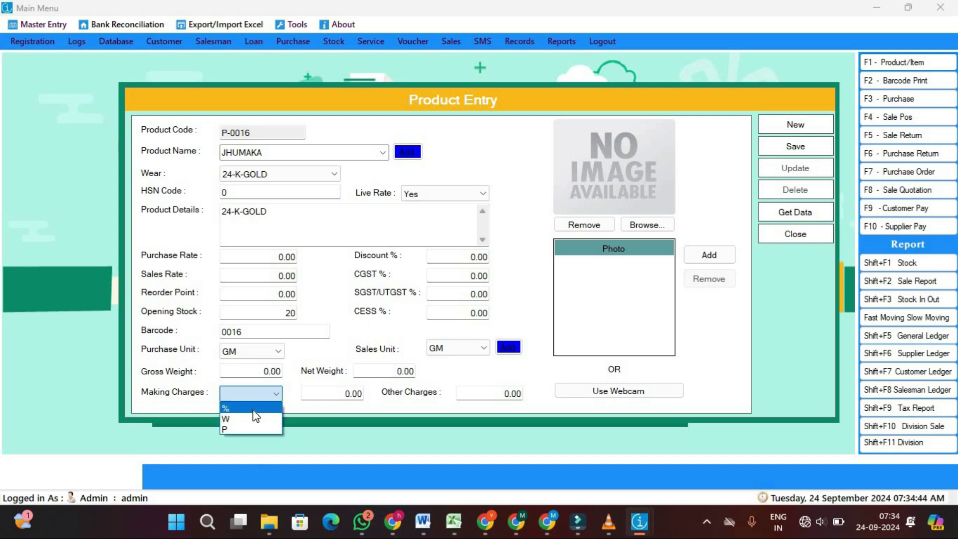
pyautogui.click(253, 411)
pyautogui.press('Tab')
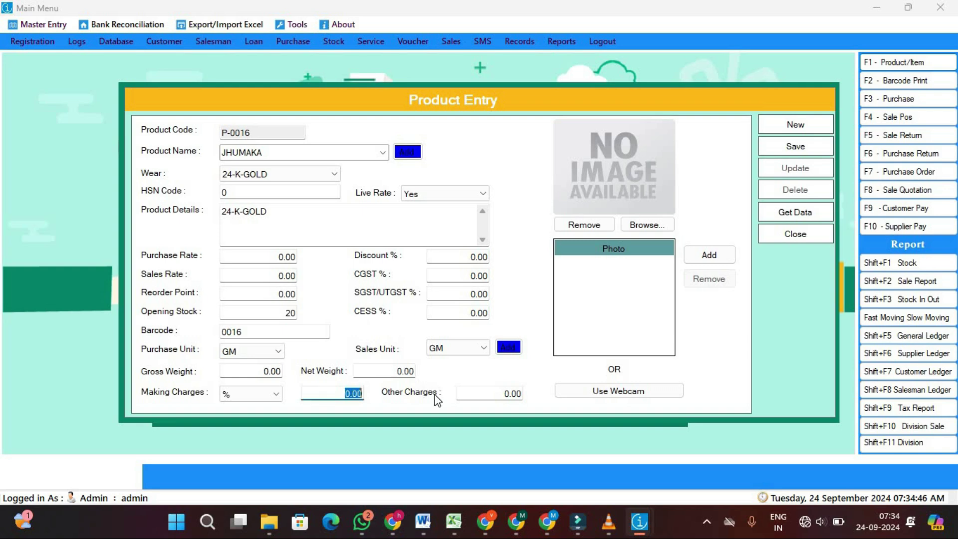
pyautogui.write('5')
pyautogui.click(798, 146)
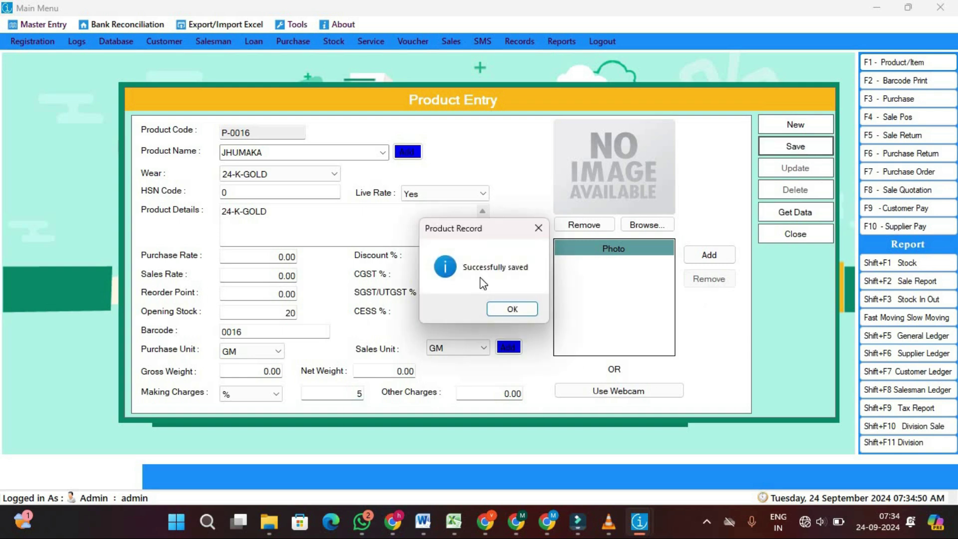
pyautogui.click(512, 309)
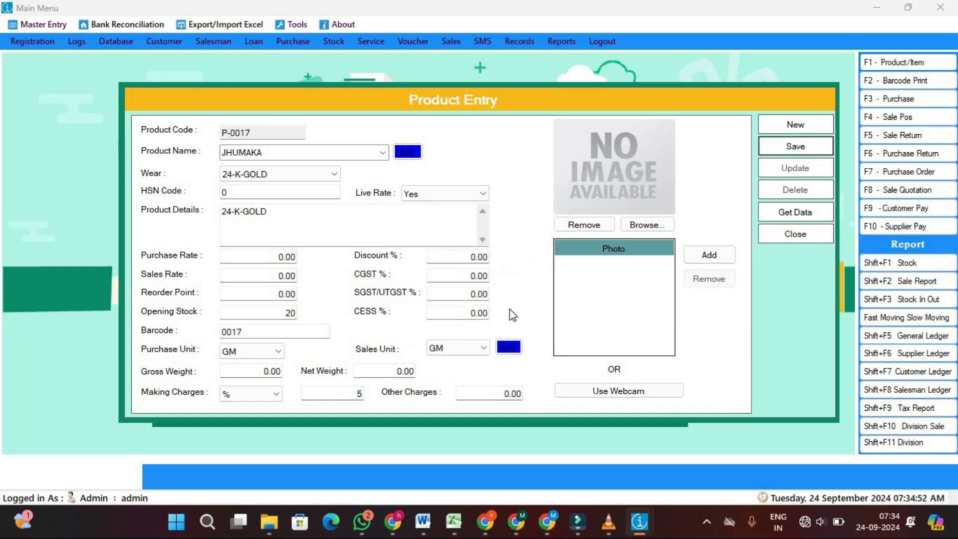
pyautogui.click(793, 244)
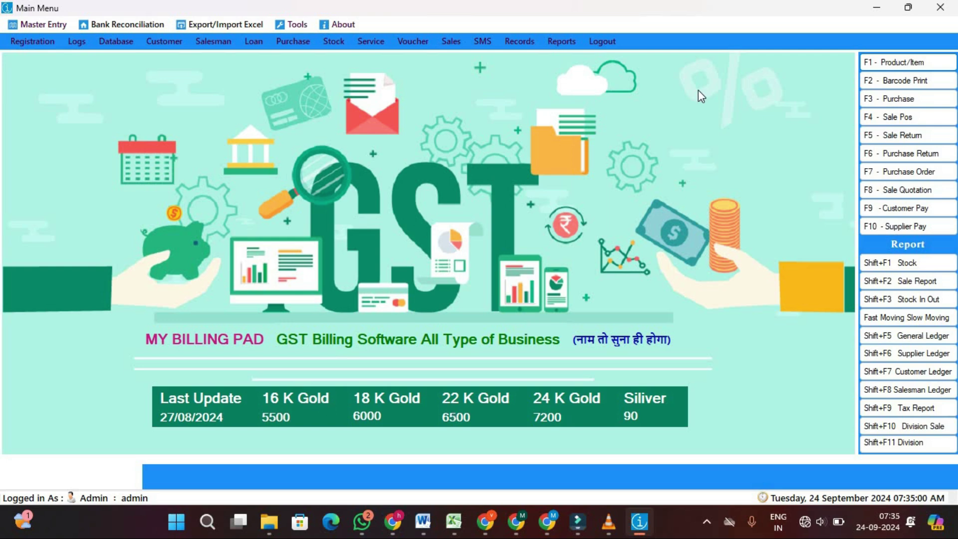
# Enter live rates: 16K 6000, 18K 6500, 22K 6700, 24K 7000, silver 100
pyautogui.click(27, 20)
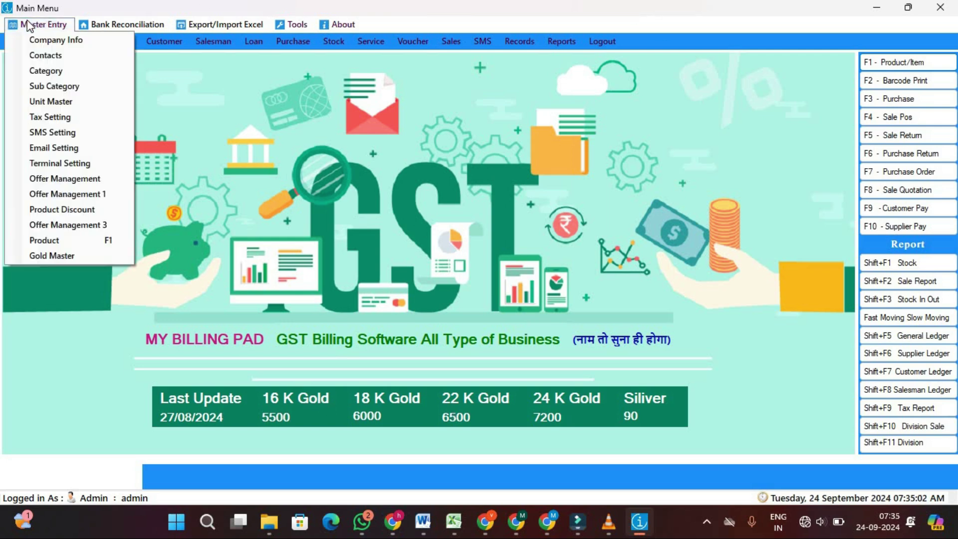
pyautogui.click(65, 260)
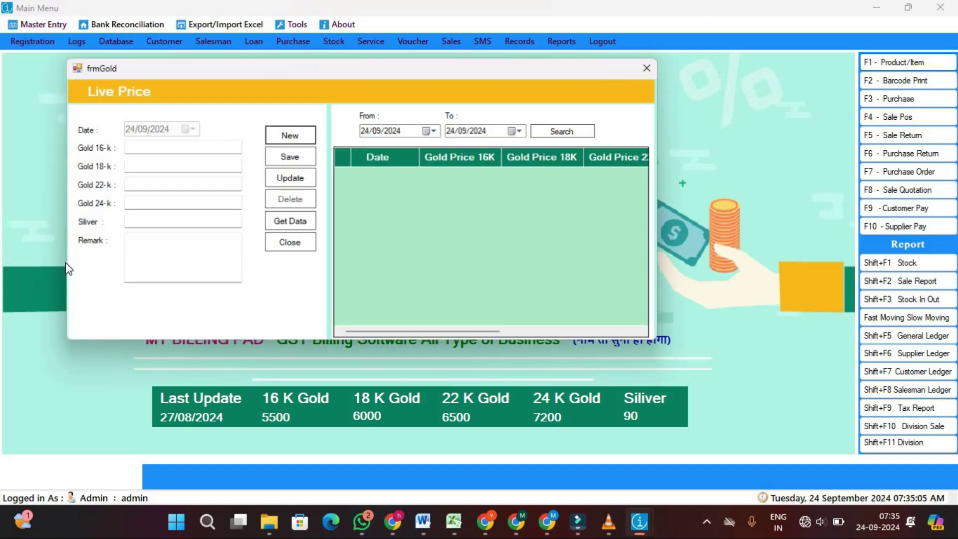
pyautogui.click(141, 147)
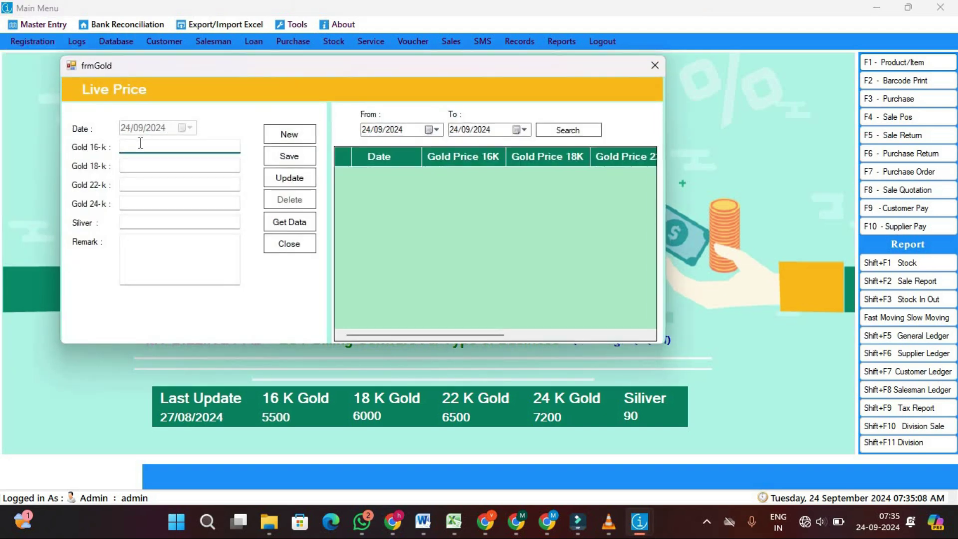
pyautogui.write('6000')
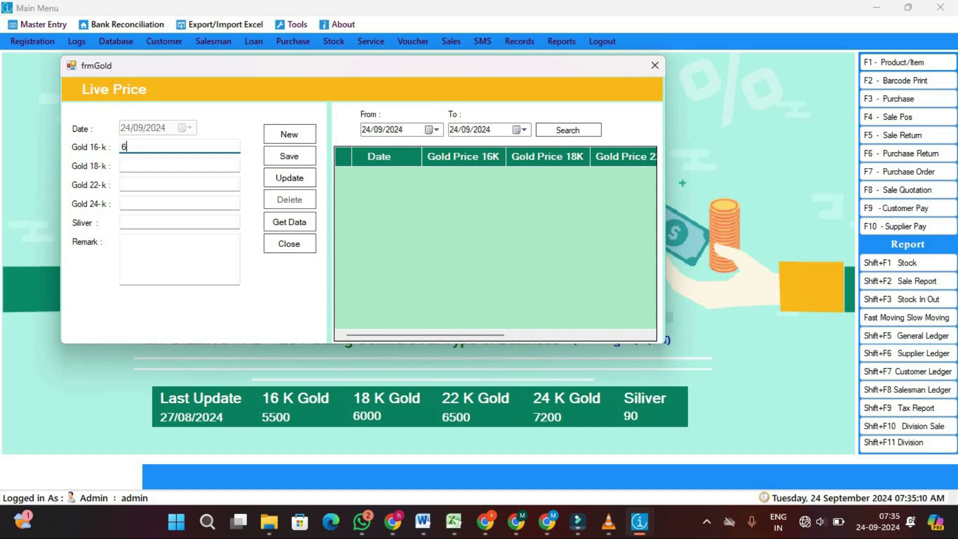
pyautogui.click(142, 160)
pyautogui.write('6500')
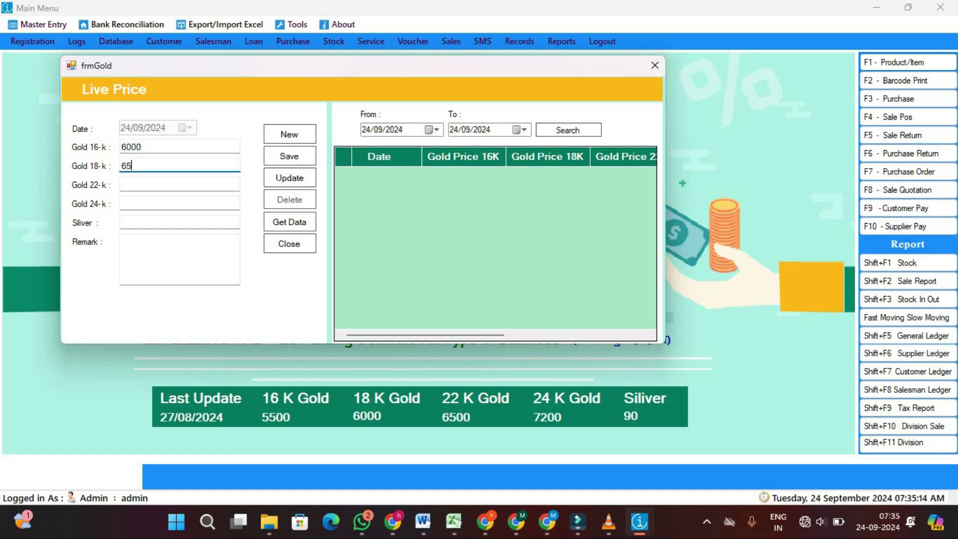
pyautogui.click(137, 184)
pyautogui.write('6700')
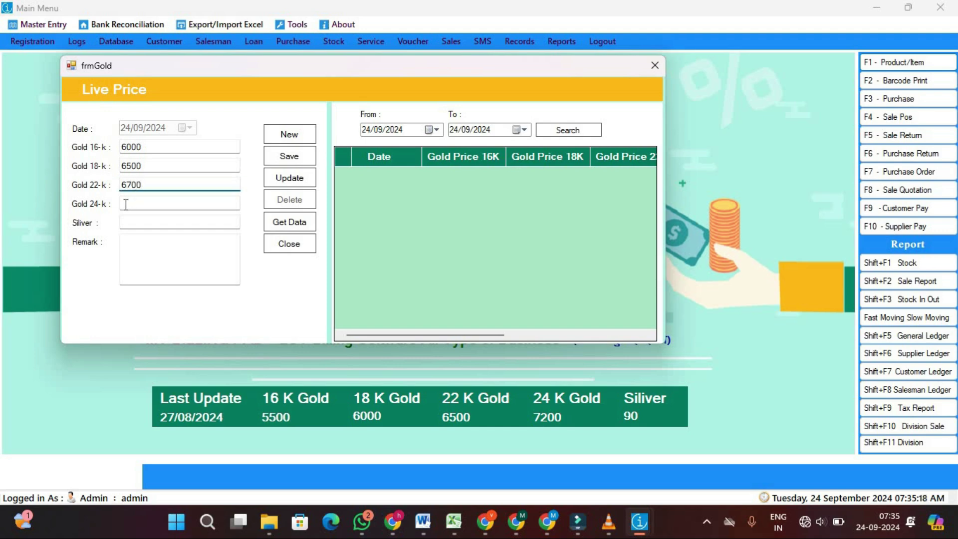
pyautogui.click(125, 205)
pyautogui.write('7000')
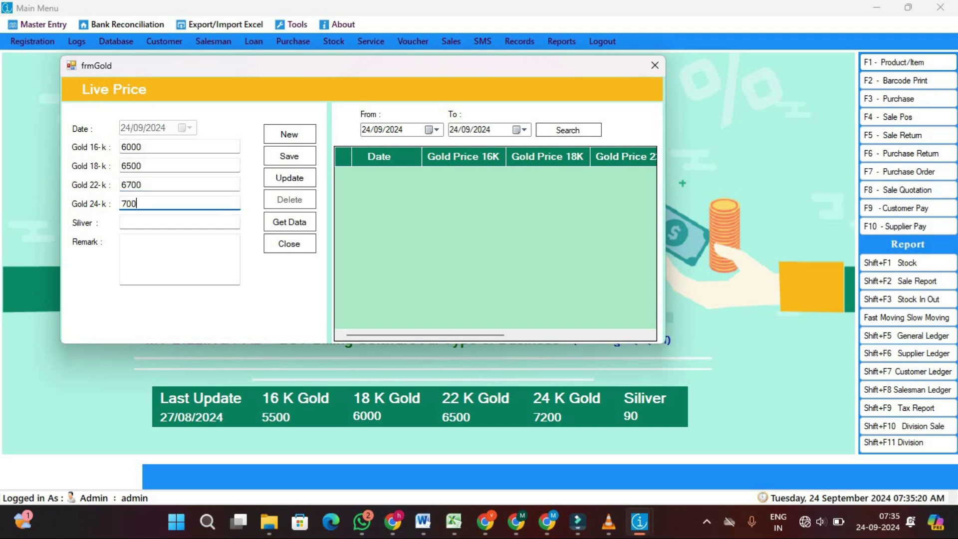
pyautogui.click(129, 224)
pyautogui.write('100')
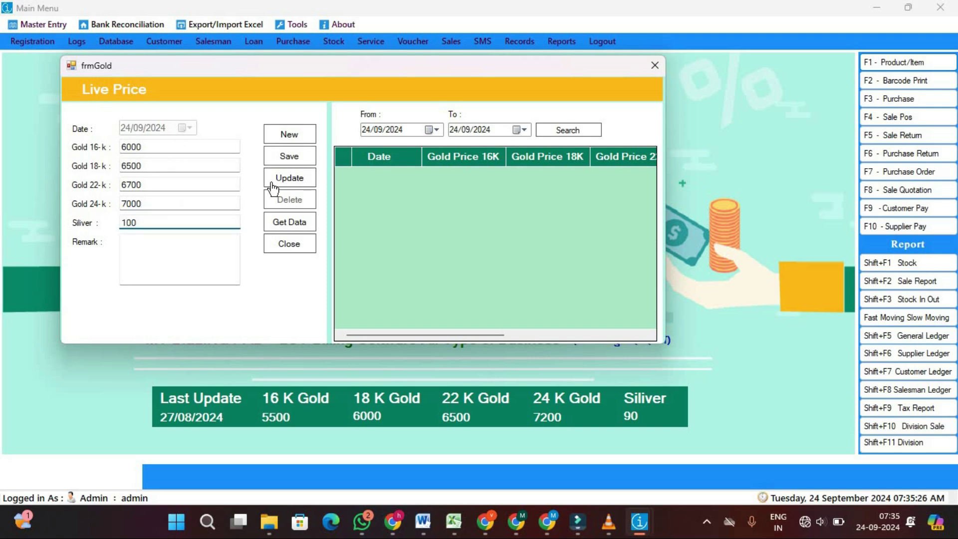
# Save the live prices and close the Live Price window
pyautogui.click(297, 159)
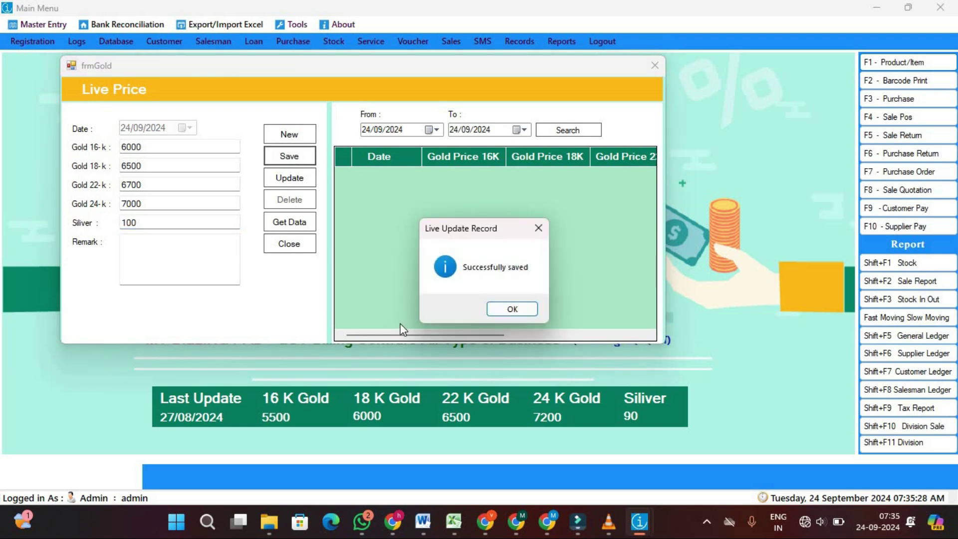
pyautogui.click(513, 309)
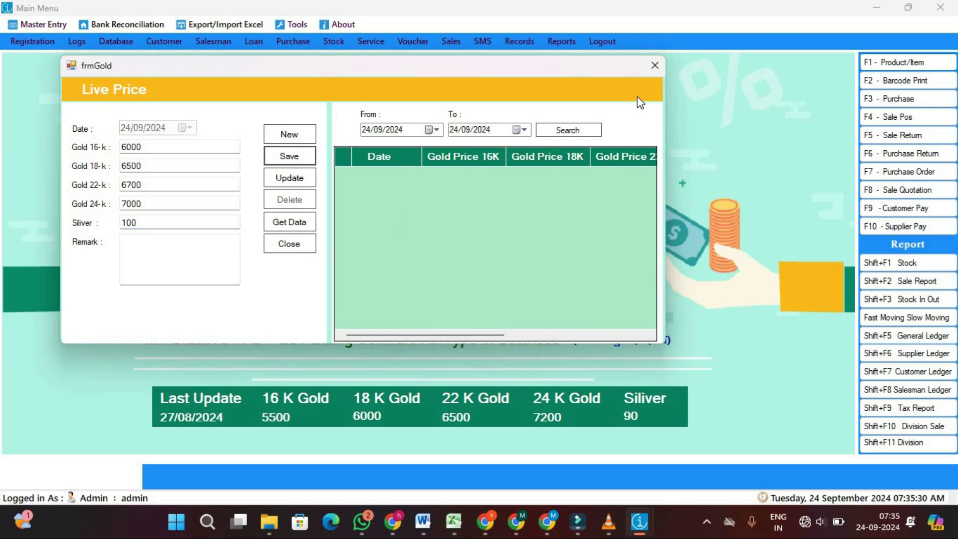
pyautogui.click(655, 66)
# Log out, confirming and skipping the database backup
pyautogui.click(599, 44)
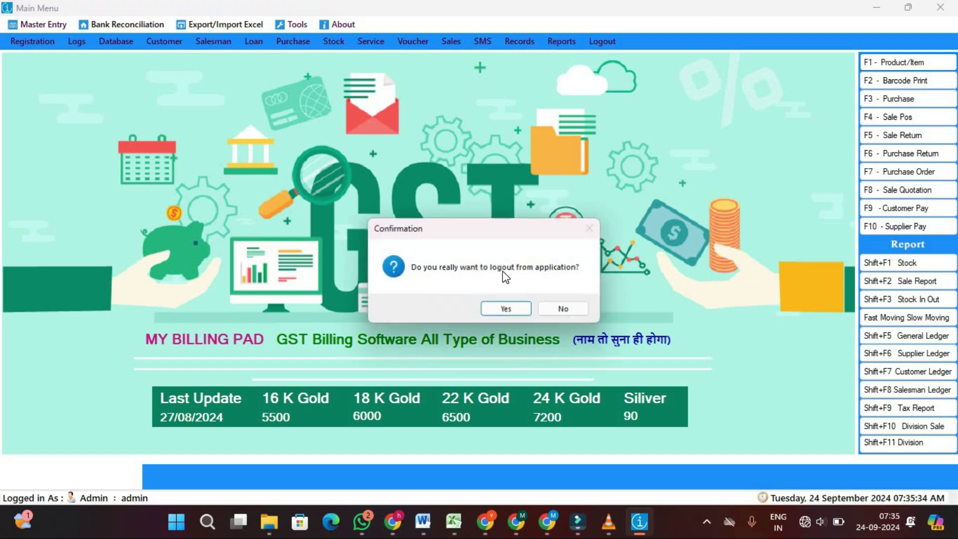
pyautogui.click(512, 311)
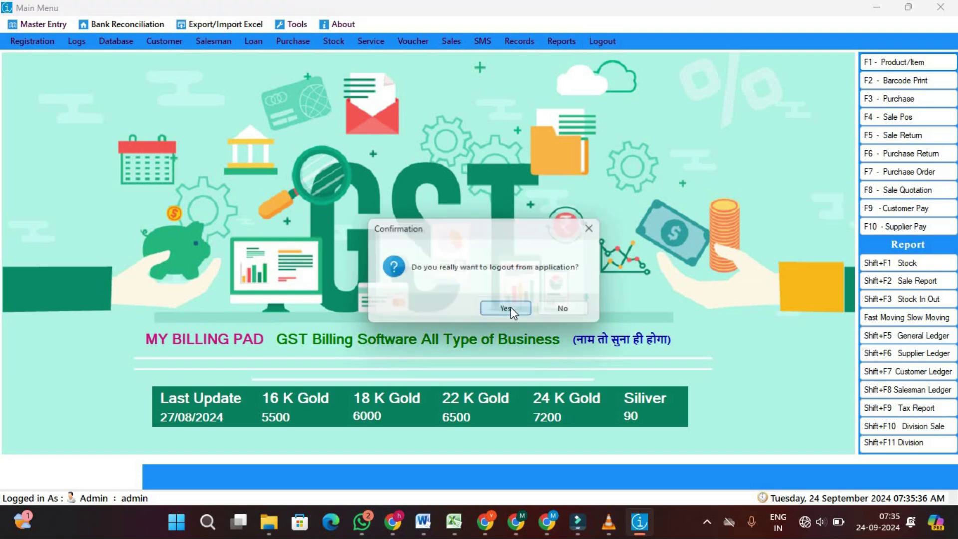
pyautogui.click(558, 308)
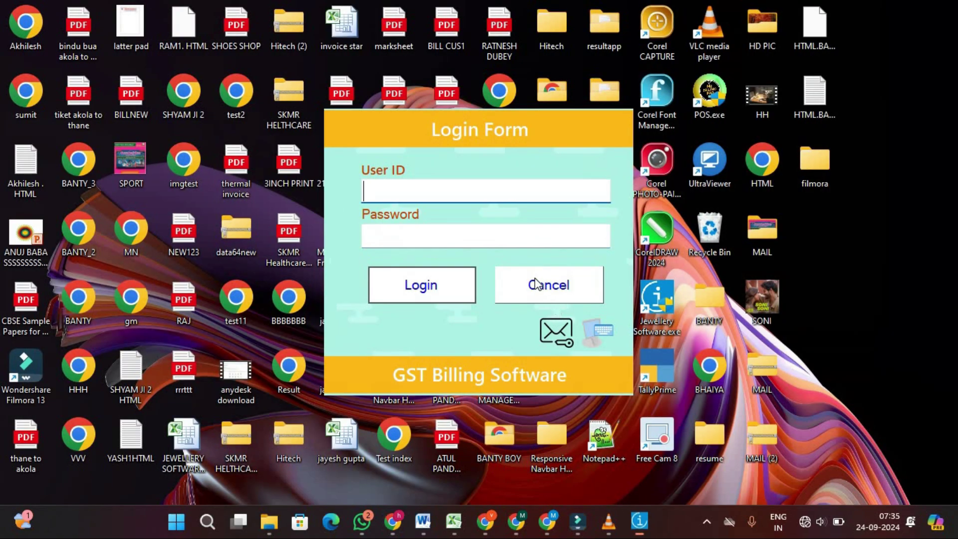
# Log back in with the administrator user ID and password
pyautogui.click(536, 287)
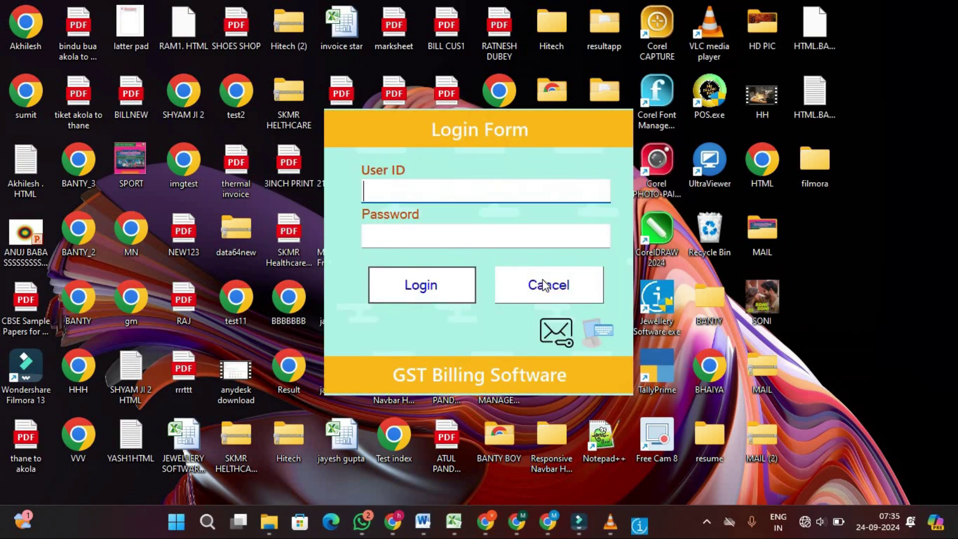
pyautogui.write('ADMIN')
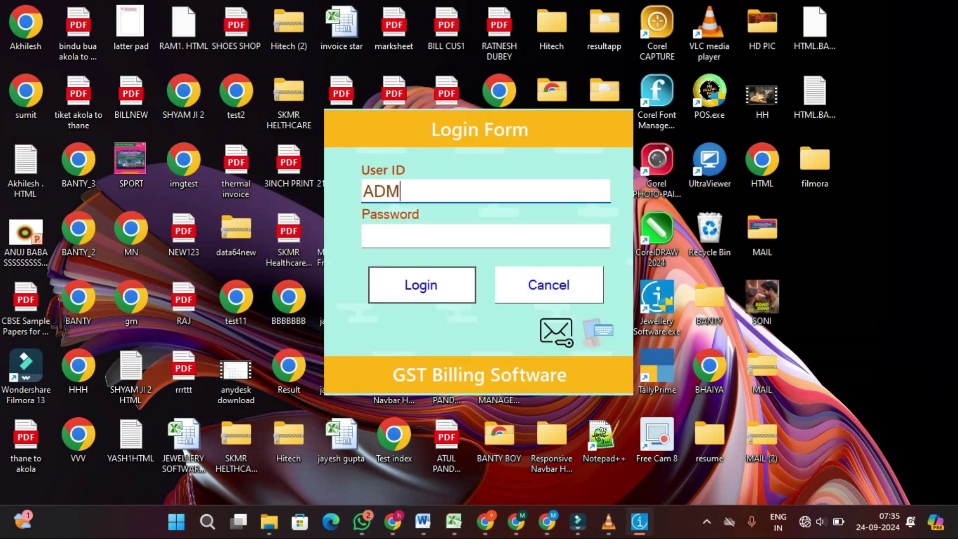
pyautogui.click(482, 231)
pyautogui.write('1234')
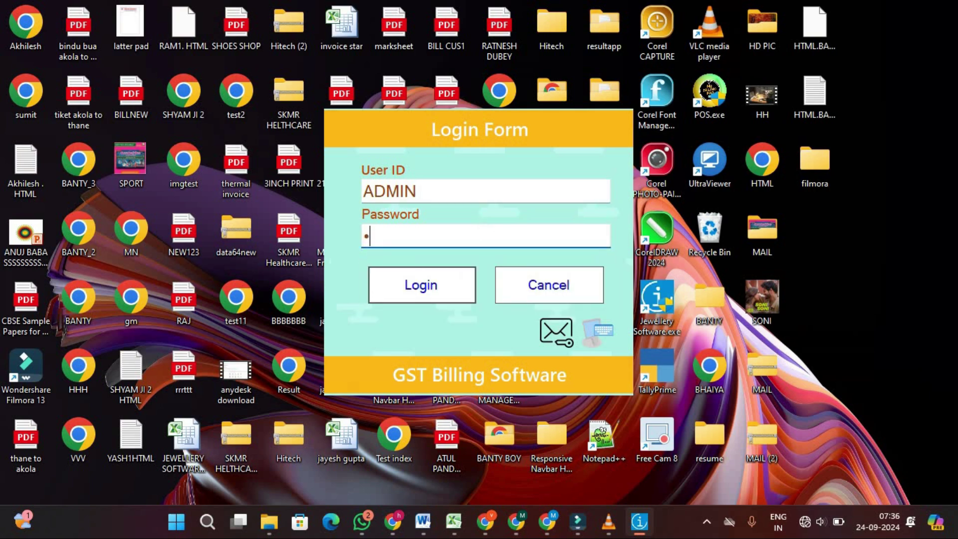
pyautogui.write('5')
pyautogui.click(419, 285)
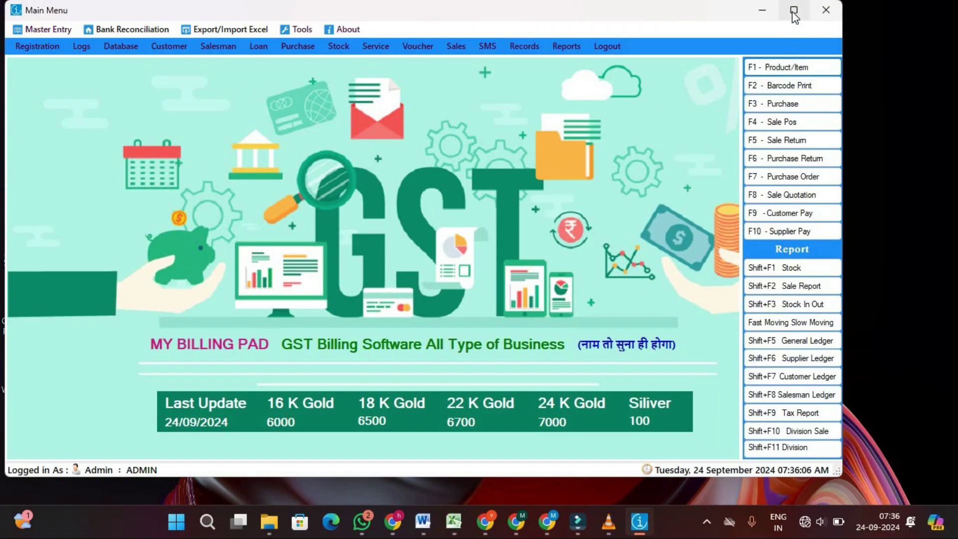
# Maximize the main menu and open a full-screen Sale POS screen
pyautogui.click(794, 10)
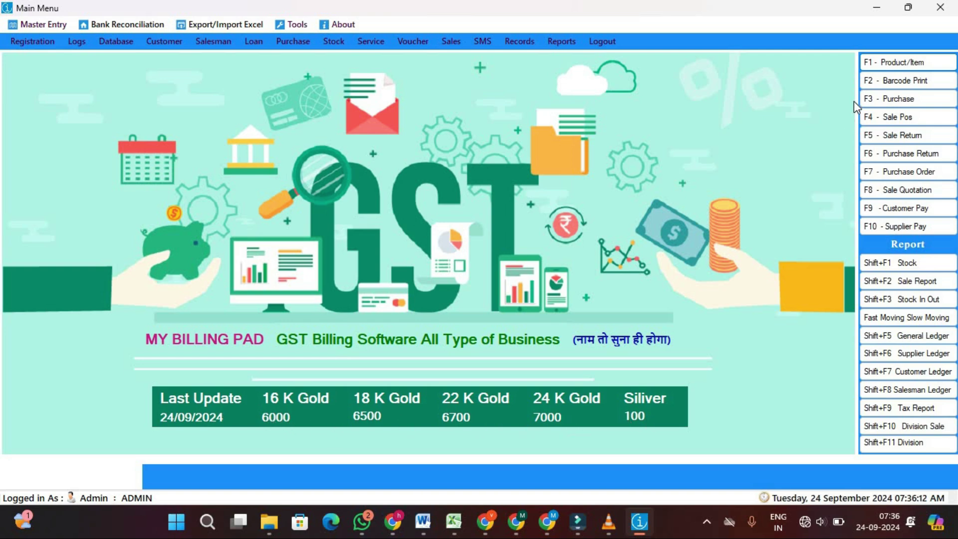
pyautogui.click(885, 118)
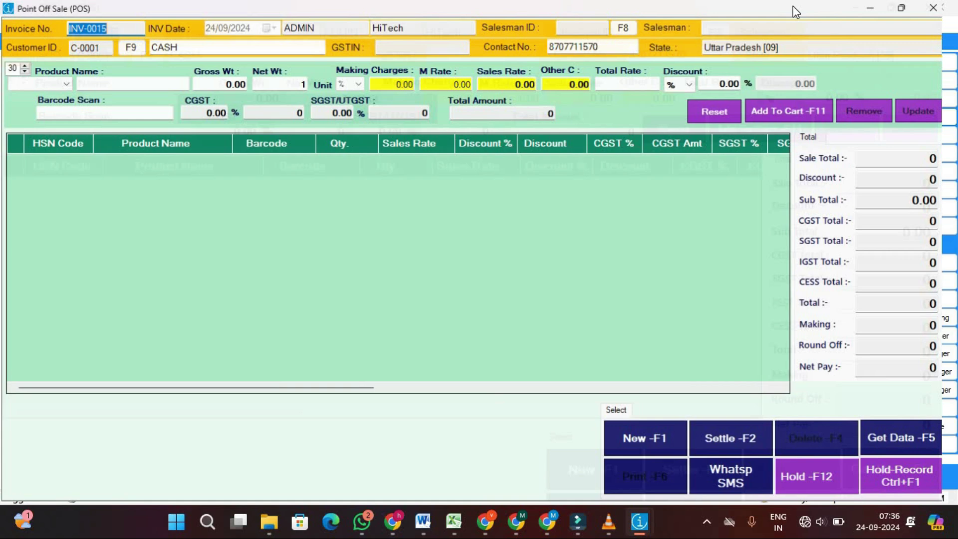
pyautogui.click(787, 11)
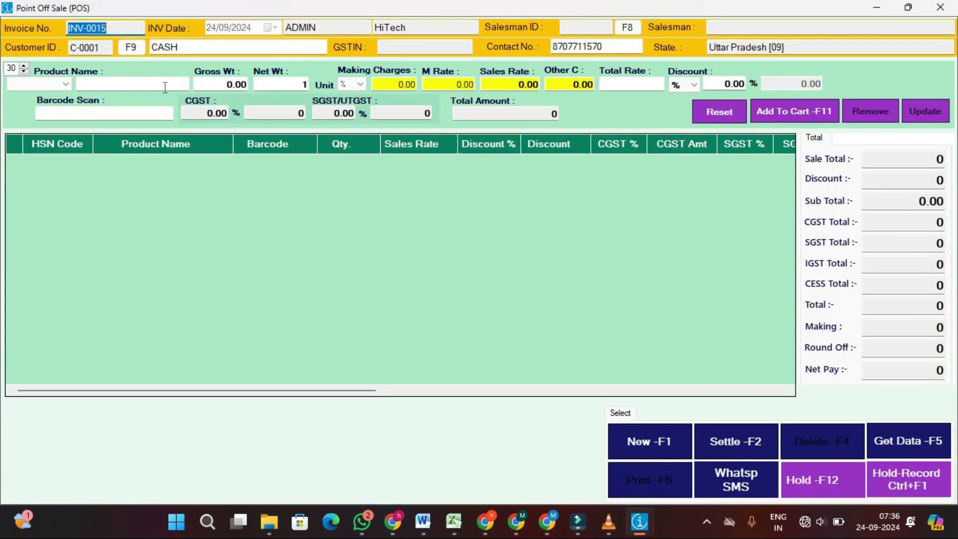
pyautogui.click(160, 87)
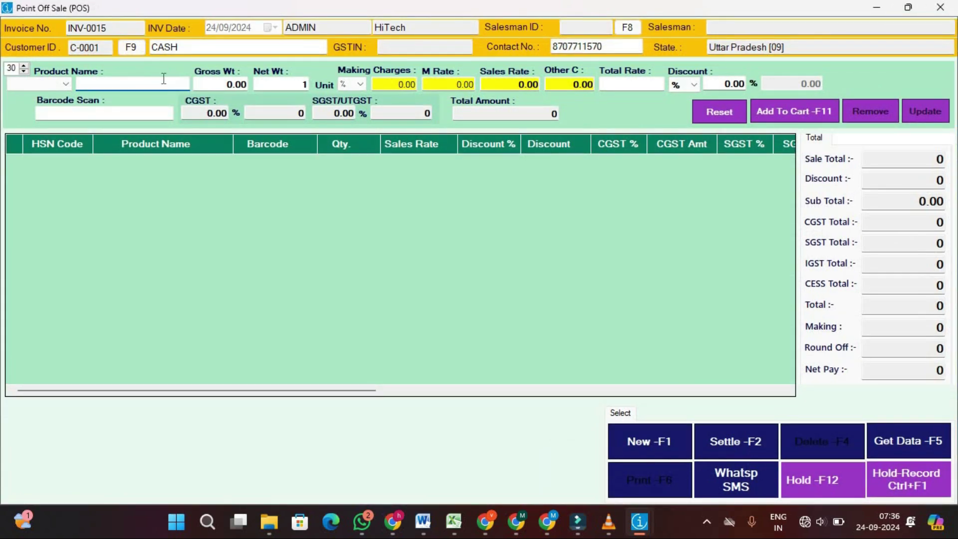
# Choose C-0001 CASH as the invoice customer from the customer list
pyautogui.click(183, 48)
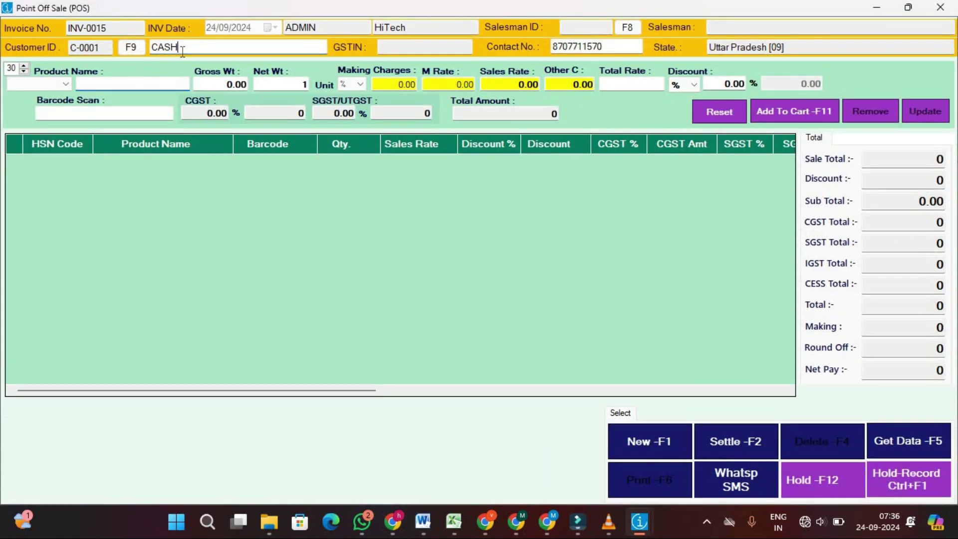
pyautogui.click(129, 50)
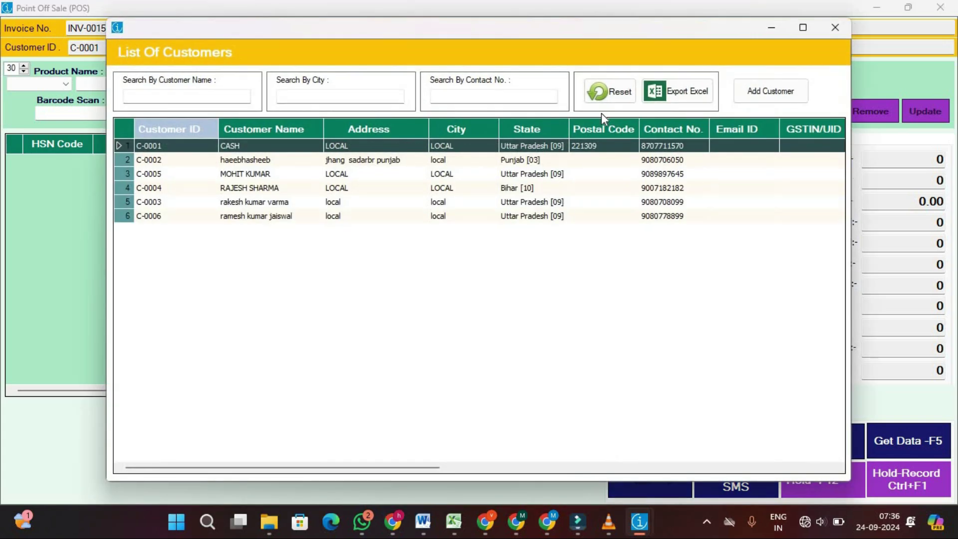
pyautogui.click(766, 95)
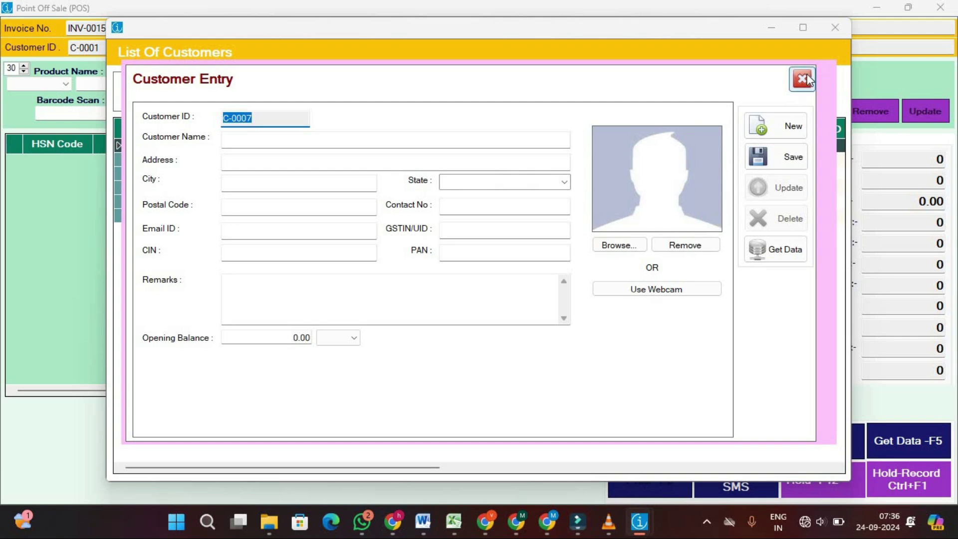
pyautogui.click(806, 78)
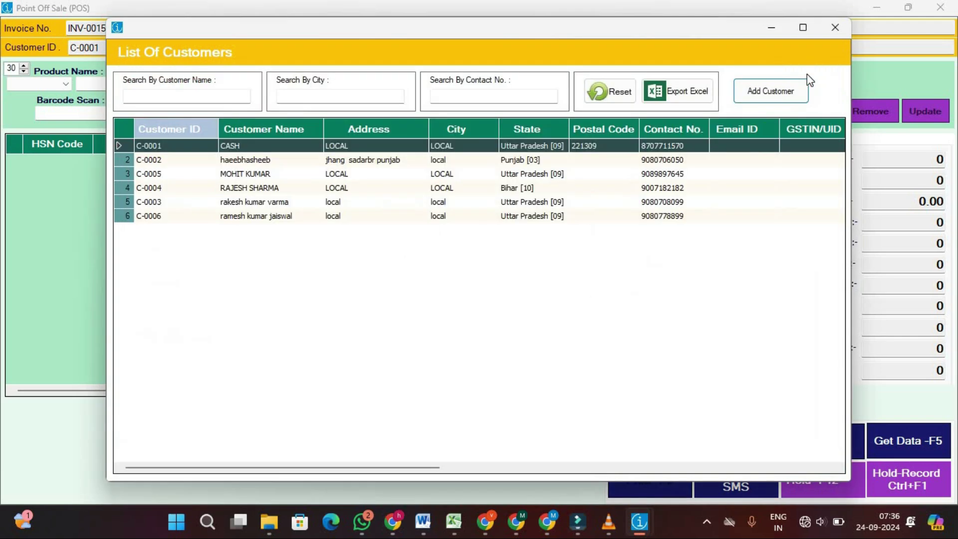
pyautogui.doubleClick(249, 146)
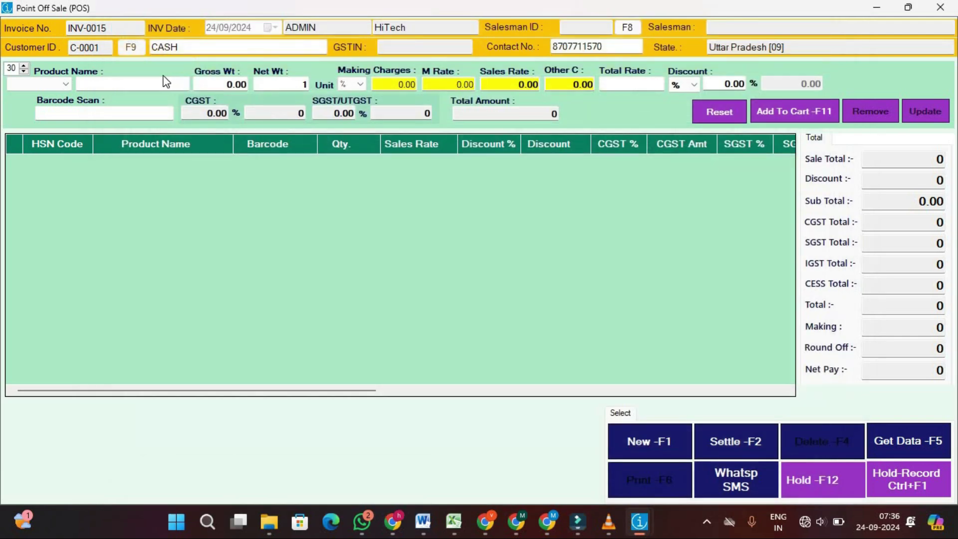
# Search 'jhu' and pick the JHUMAKA product
pyautogui.click(161, 83)
pyautogui.write('pr')
pyautogui.press('BackSpace')
pyautogui.press('BackSpace')
pyautogui.write('jhu')
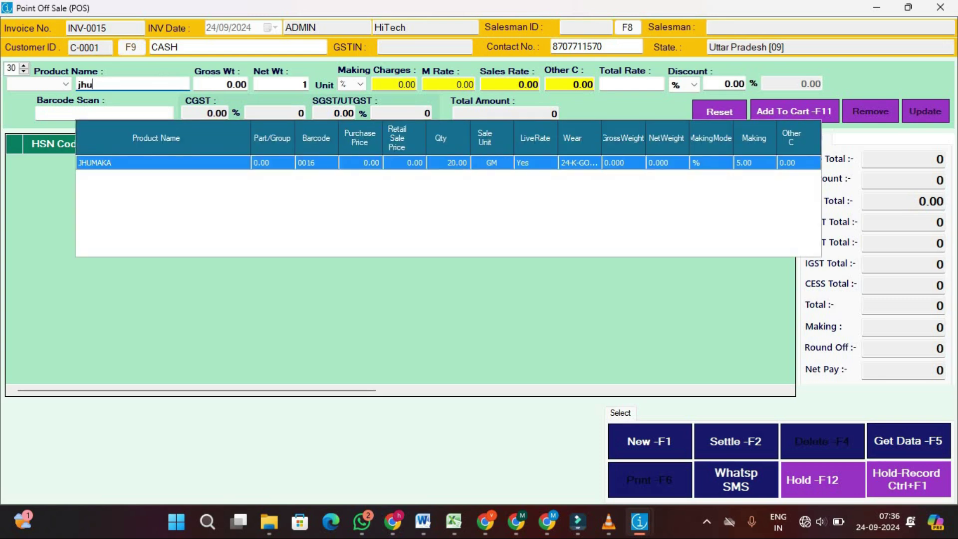
pyautogui.doubleClick(166, 171)
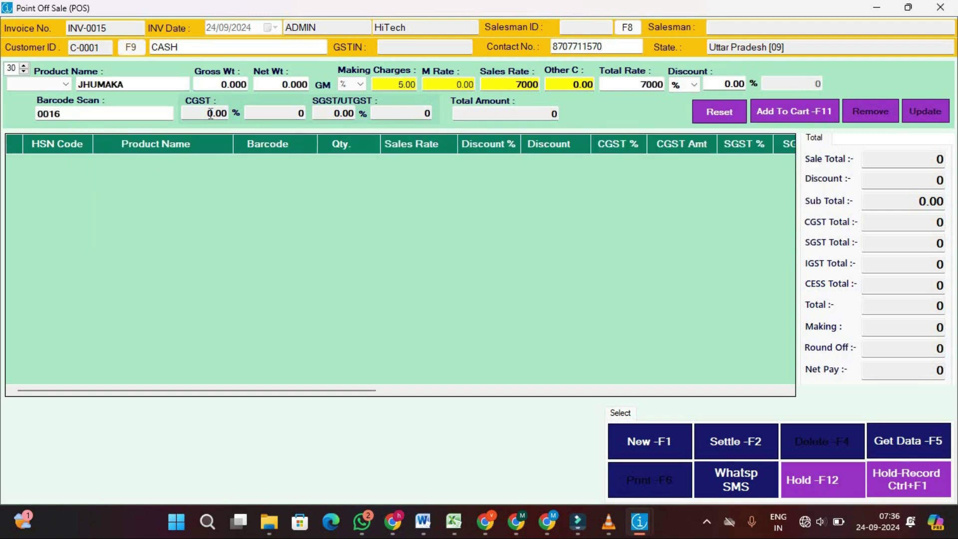
# Enter gross and net weight 2 and add the line at 7350, net pay 14700
pyautogui.press('Tab')
pyautogui.write('2')
pyautogui.press('Tab')
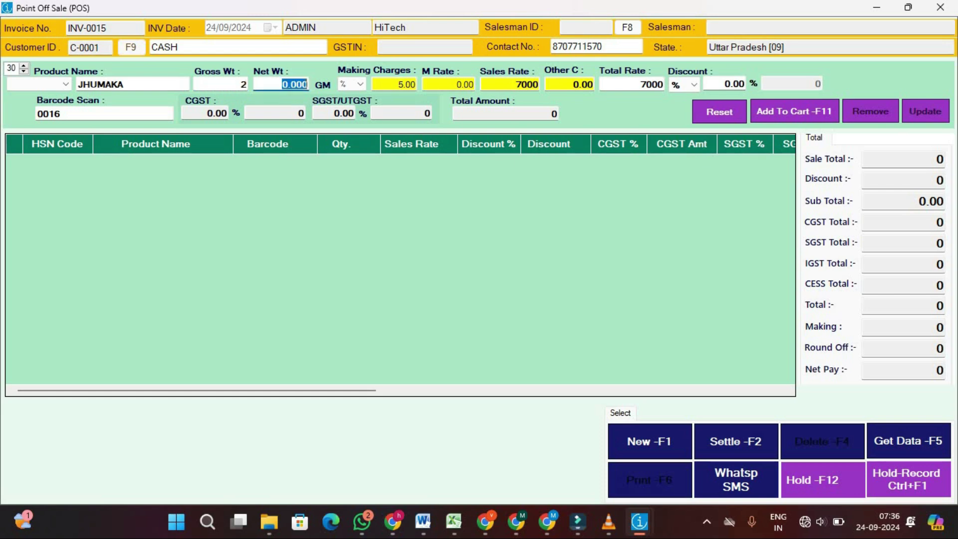
pyautogui.write('2')
pyautogui.press('Tab')
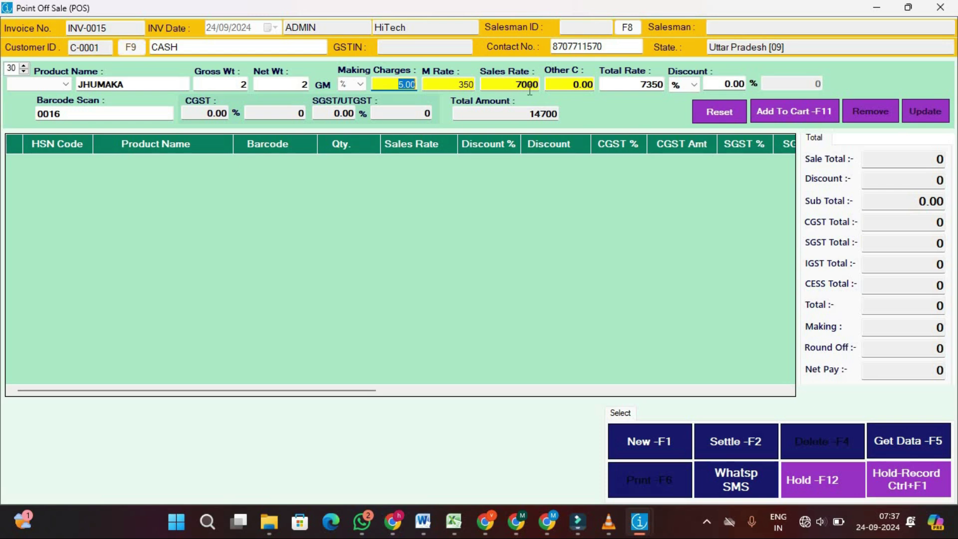
pyautogui.press('Return')
pyautogui.press('Return')
pyautogui.press('Return')
pyautogui.press('Return')
pyautogui.press('Return')
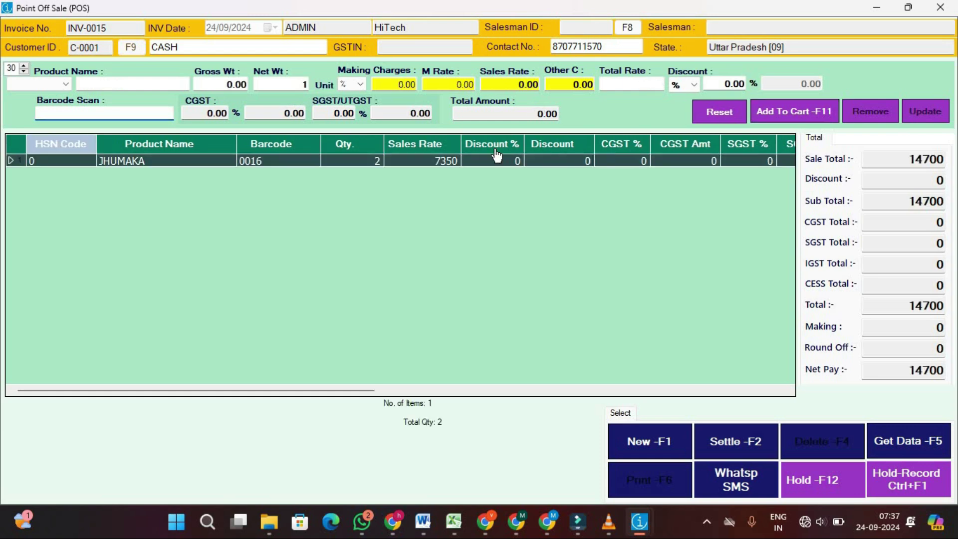
pyautogui.click(739, 446)
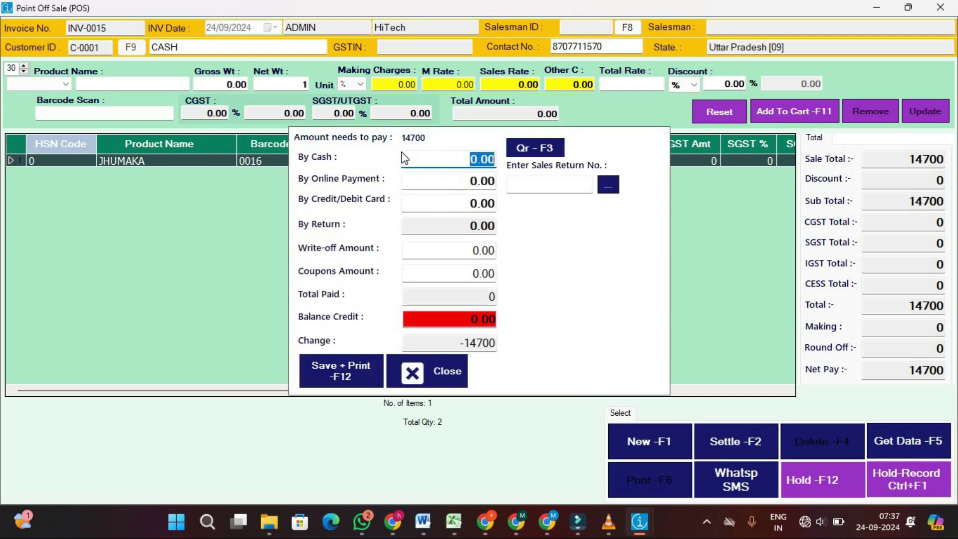
# Pay 15000 in cash, leaving 300 change, and save and print the invoice
pyautogui.write('15000')
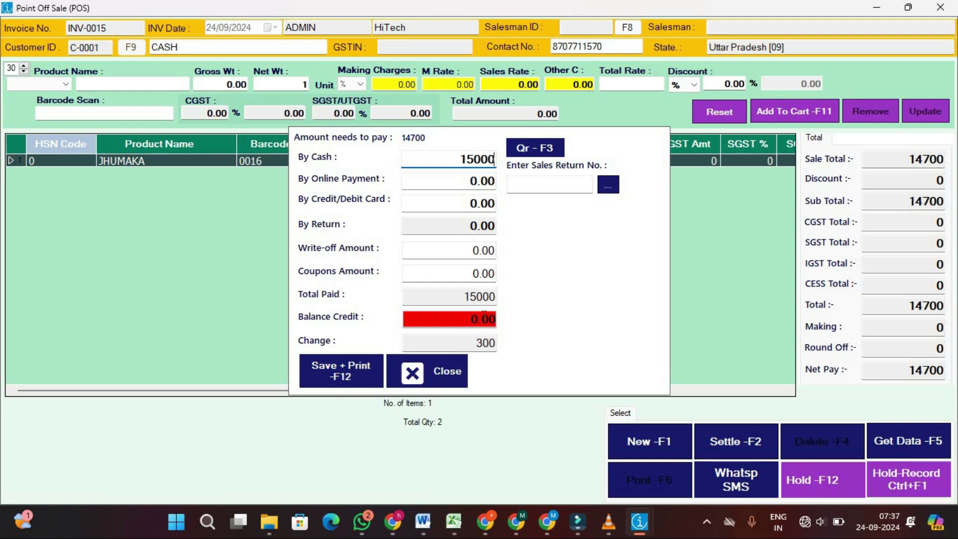
pyautogui.click(363, 369)
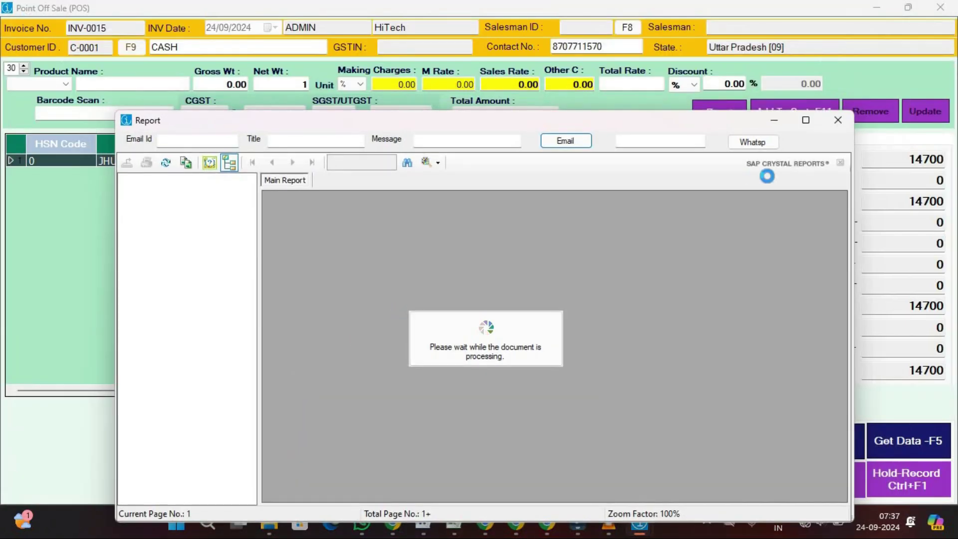
# Maximize the INV-0015 invoice report and review it down to the 14700 total and 300 change
pyautogui.moveTo(806, 121)
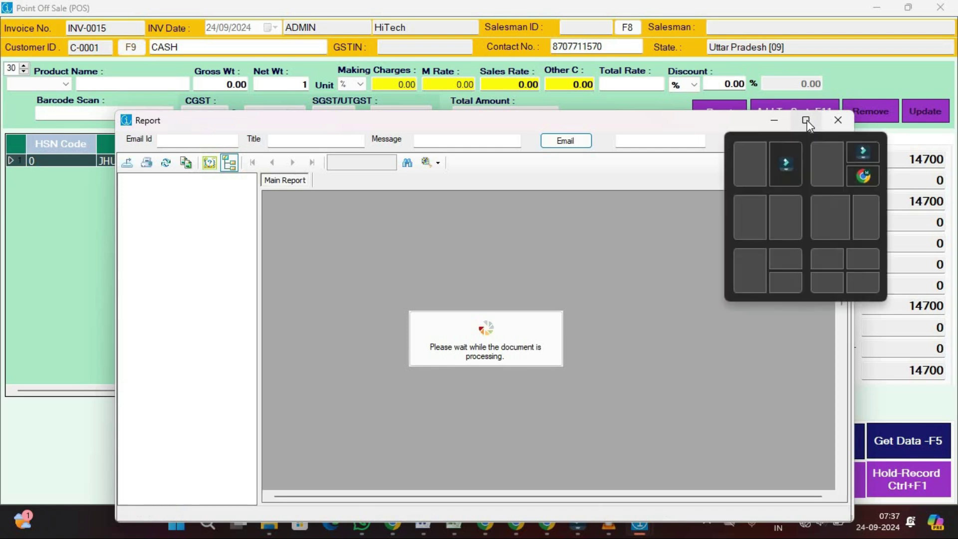
pyautogui.click(807, 119)
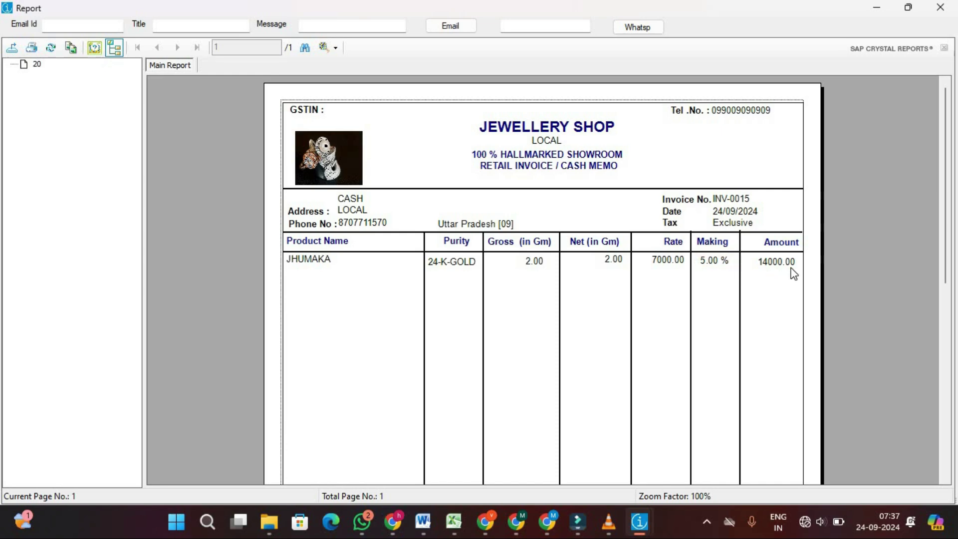
pyautogui.moveTo(943, 211); pyautogui.dragTo(942, 389)
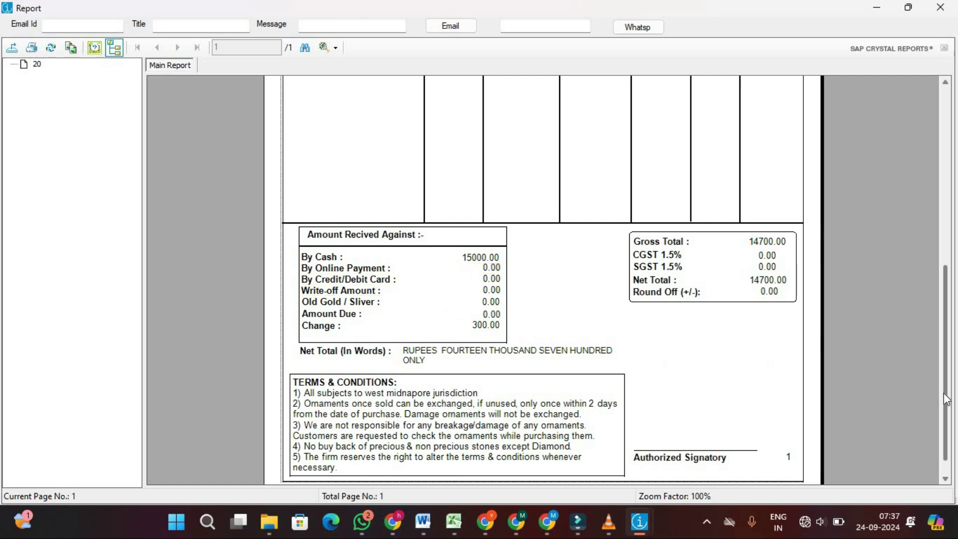
pyautogui.moveTo(948, 397); pyautogui.dragTo(938, 176)
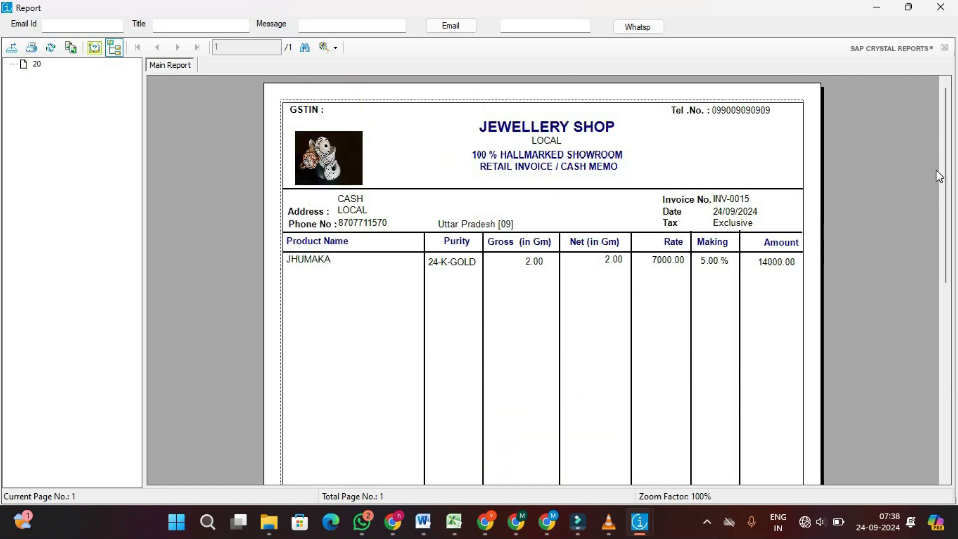